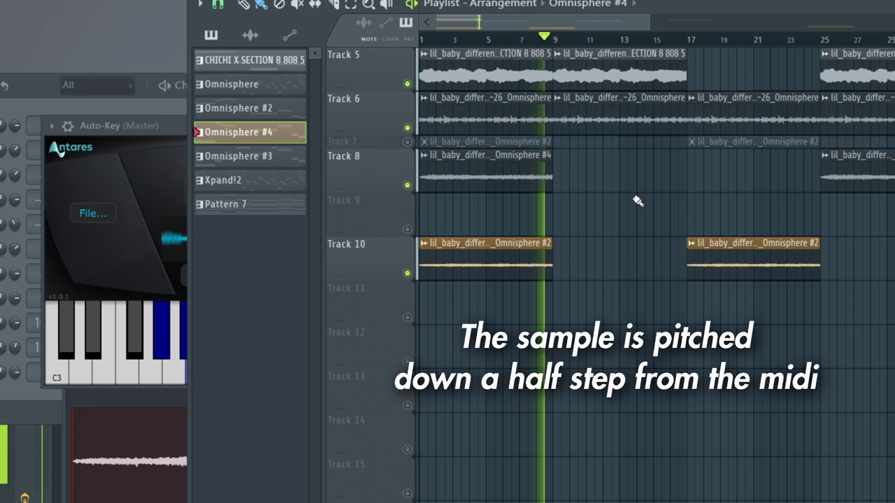
Step: Unmute Tracks 2, 3 and 4 in the playlist so the Omnisphere pattern clips are active alongside Track 1
{"action": "left_click", "coordinate": [411, 152]}
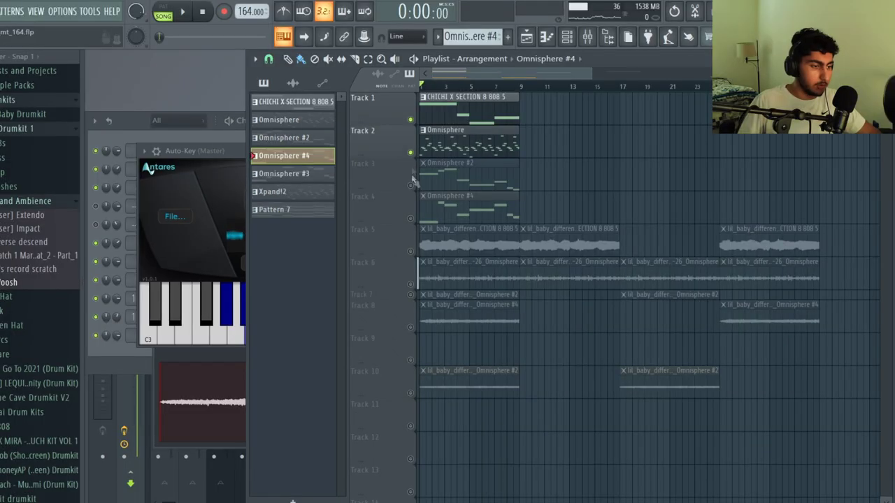
{"action": "left_click", "coordinate": [410, 185]}
{"action": "left_click", "coordinate": [410, 219]}
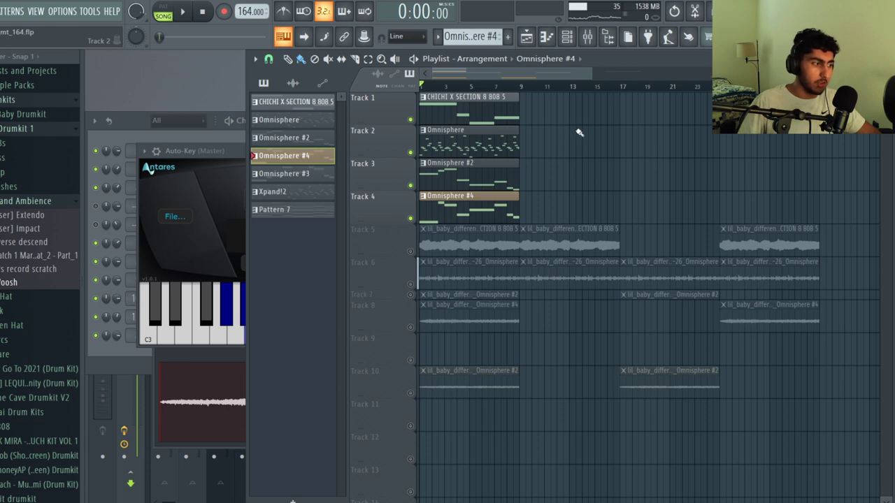
Step: Open the CHICHI X SECTION 8 808 5 clip in the piano roll, examine its bass notes and play the pattern
{"action": "double_click", "coordinate": [483, 114]}
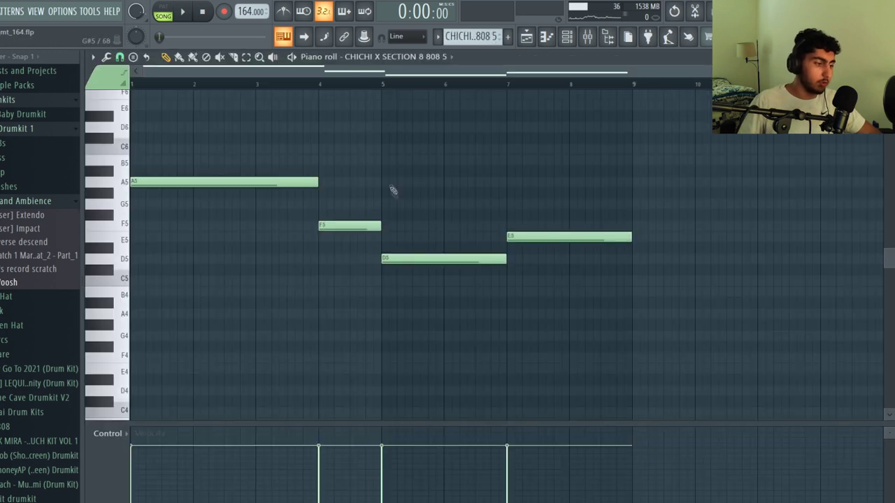
{"action": "left_click", "coordinate": [123, 284]}
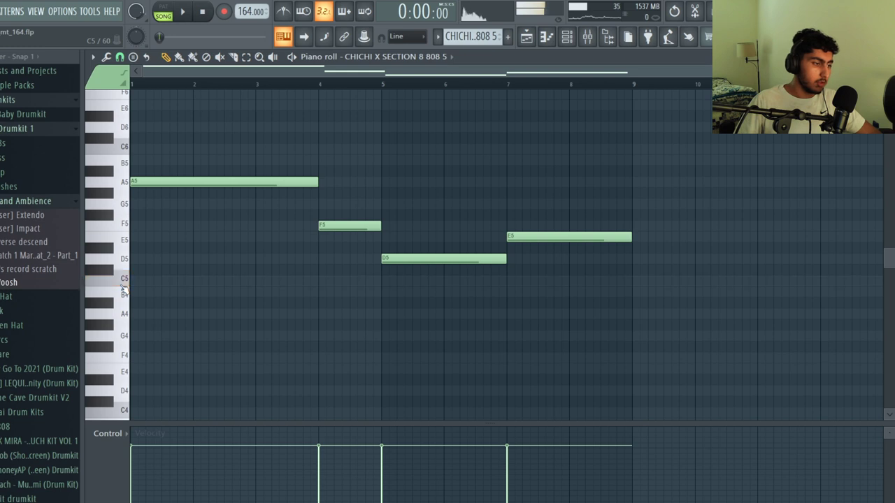
{"action": "scroll", "coordinate": [723, 213], "scroll_direction": "up", "scroll_amount": 1, "text": "ctrl"}
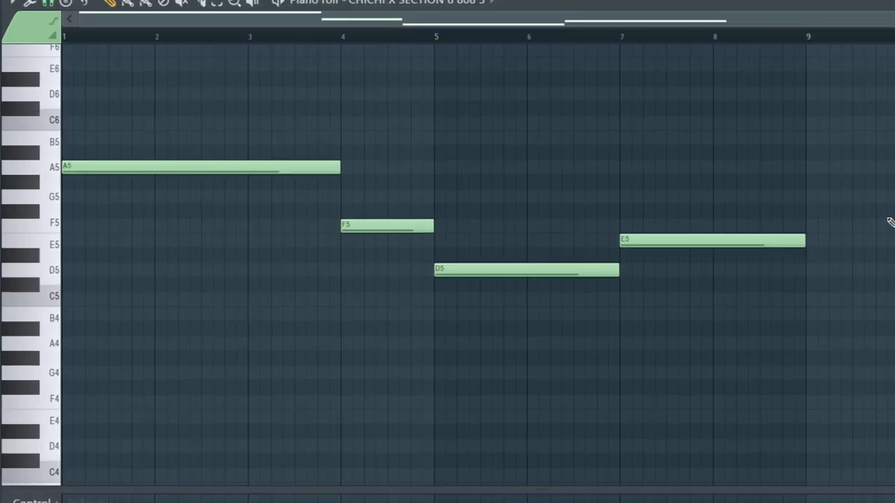
{"action": "key", "text": "space"}
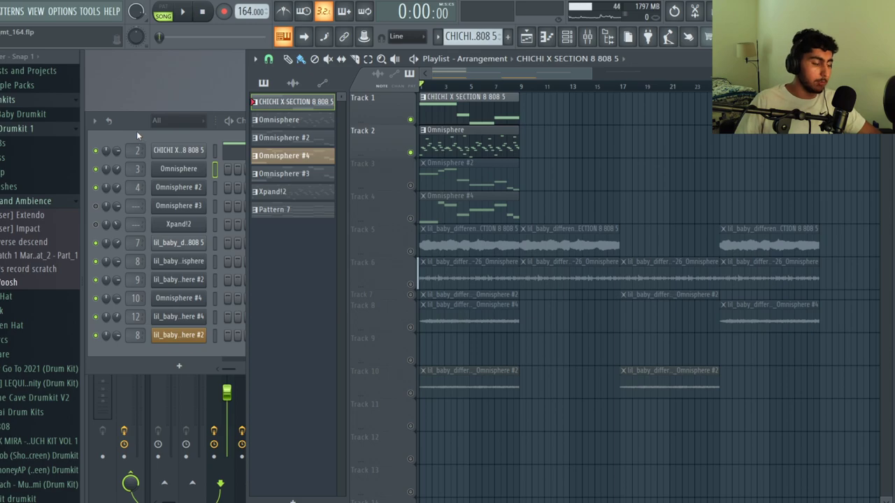
Step: Bring up the channel rack and open the Omnisphere channel's piano roll to examine the full melody's note range
{"action": "left_click", "coordinate": [123, 127]}
{"action": "left_click", "coordinate": [178, 170]}
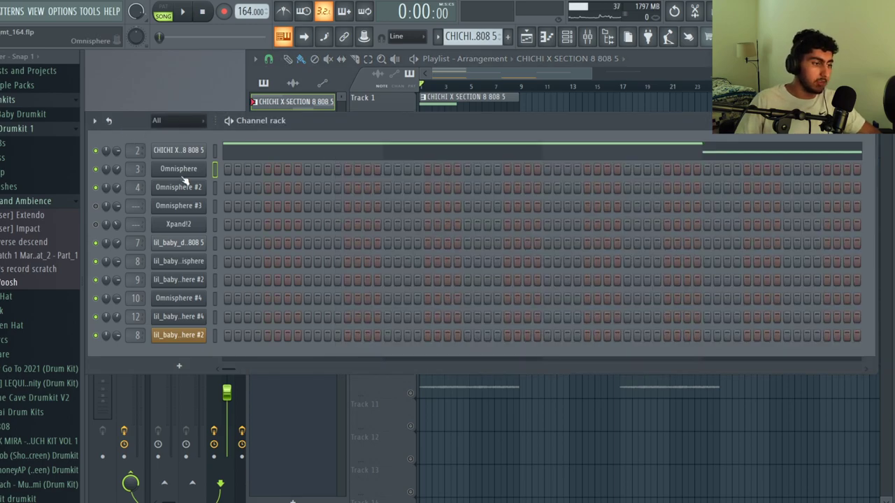
{"action": "left_click_drag", "start_coordinate": [330, 123], "coordinate": [336, 103]}
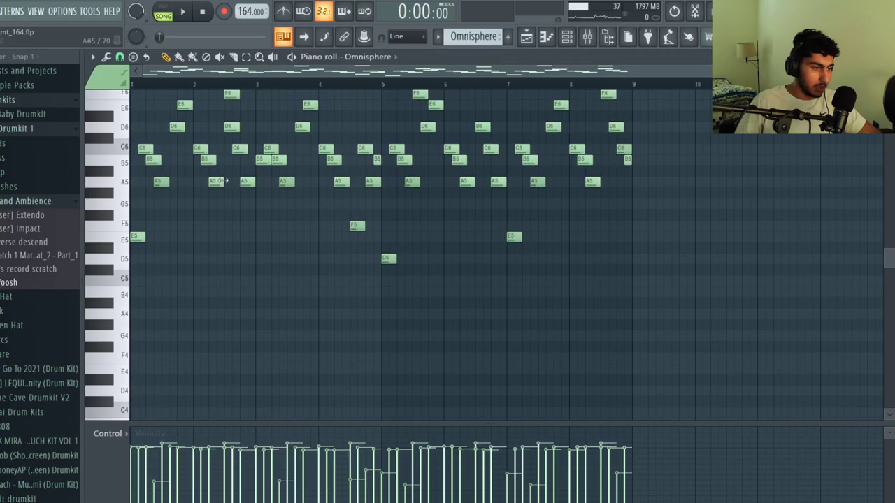
{"action": "scroll", "coordinate": [218, 187], "scroll_direction": "up", "scroll_amount": 4}
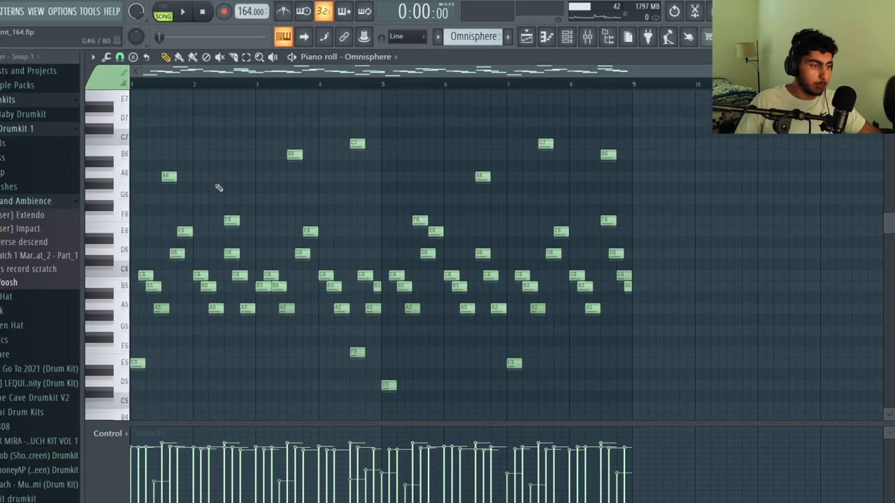
{"action": "scroll", "coordinate": [219, 187], "scroll_direction": "down", "scroll_amount": 1}
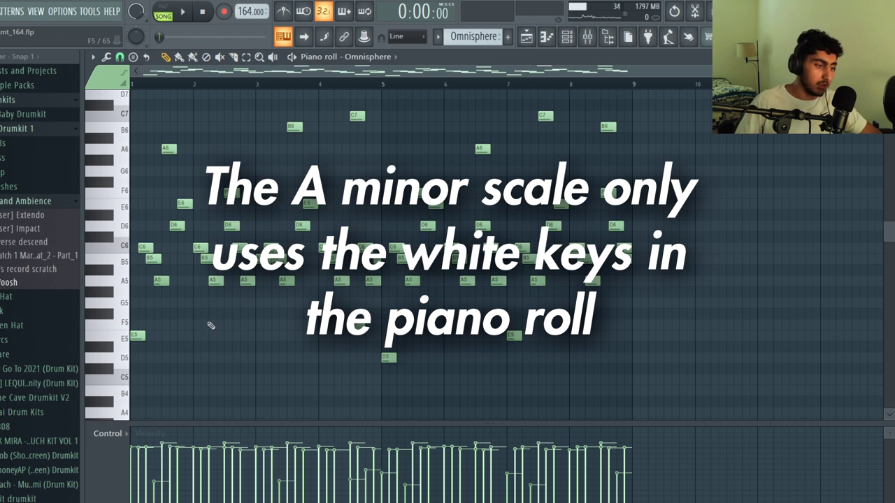
Step: Highlight the lower melody notes of the Omnisphere pattern, inspect the opening bars up close, and clear the selection
{"action": "left_click_drag", "start_coordinate": [746, 396], "coordinate": [130, 178]}
{"action": "scroll", "coordinate": [143, 260], "scroll_direction": "up", "scroll_amount": 5}
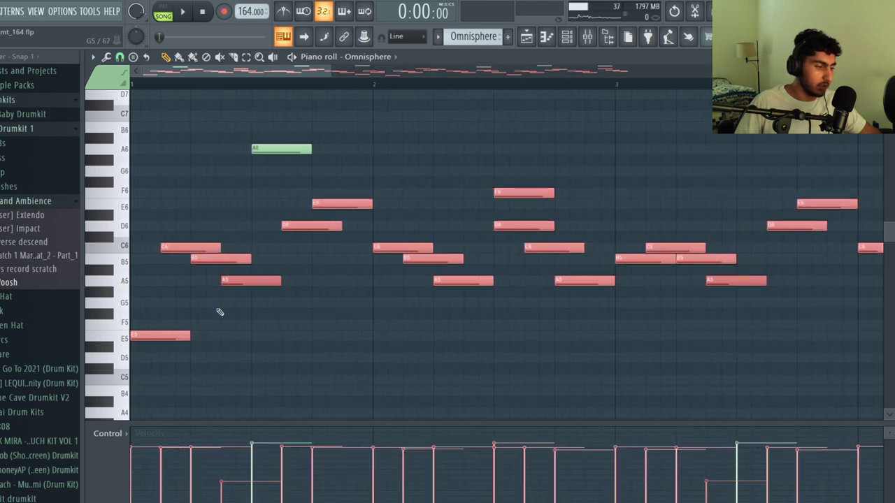
{"action": "left_click", "coordinate": [220, 312]}
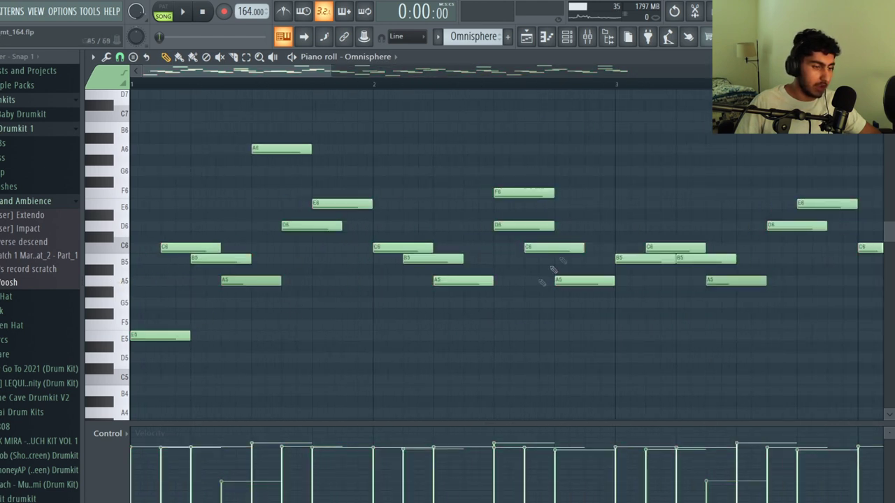
{"action": "scroll", "coordinate": [559, 264], "scroll_direction": "down", "scroll_amount": 3}
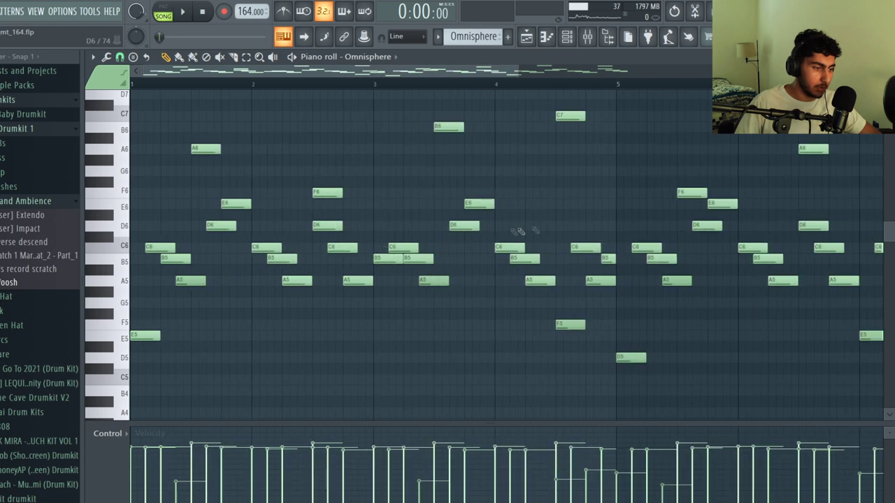
Step: Highlight the high accent notes across the Omnisphere melody, including the last C7 and B6, clear the selection and play the pattern
{"action": "scroll", "coordinate": [491, 225], "scroll_direction": "down", "scroll_amount": 3}
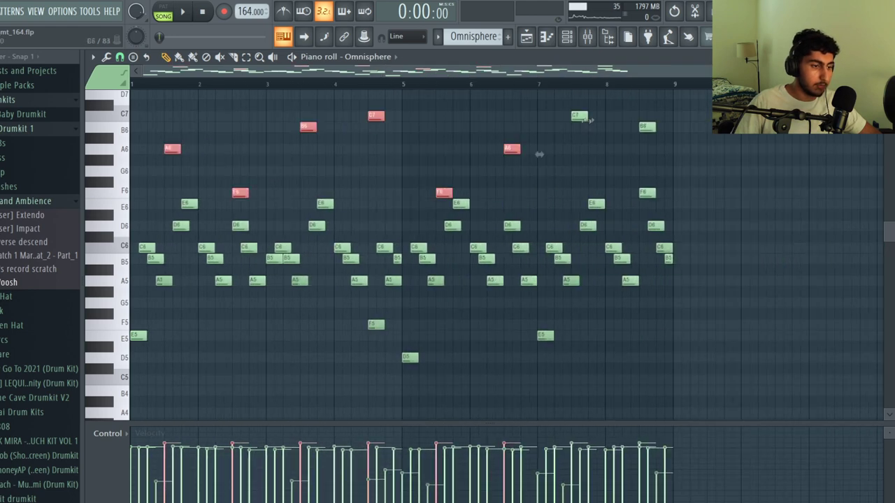
{"action": "left_click_drag", "start_coordinate": [593, 123], "coordinate": [565, 113]}
{"action": "left_click_drag", "start_coordinate": [662, 135], "coordinate": [630, 129]}
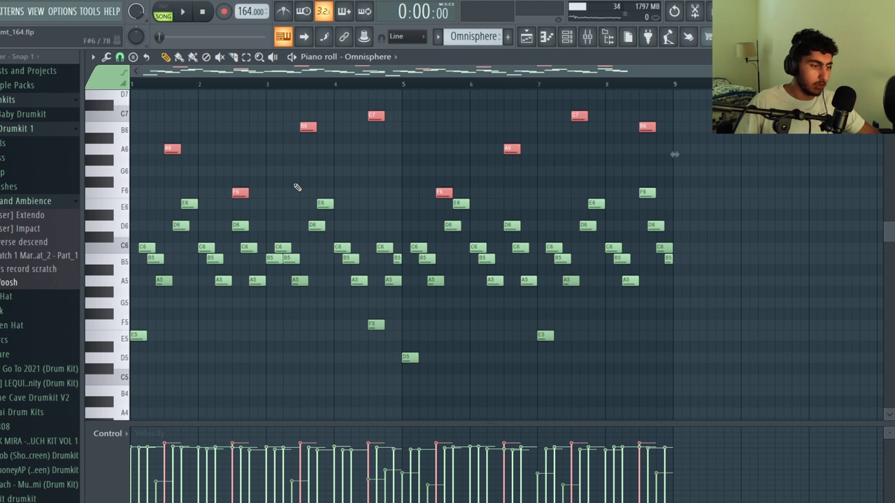
{"action": "left_click", "coordinate": [245, 151], "text": "ctrl"}
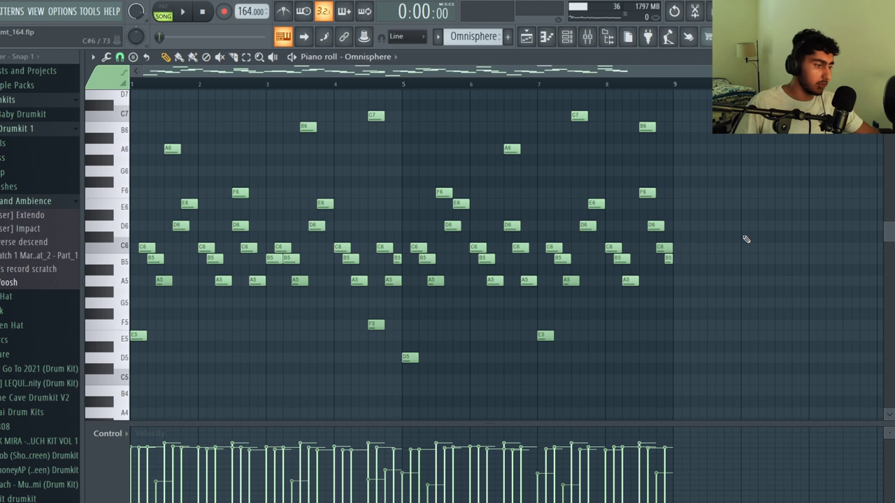
{"action": "key", "text": "space"}
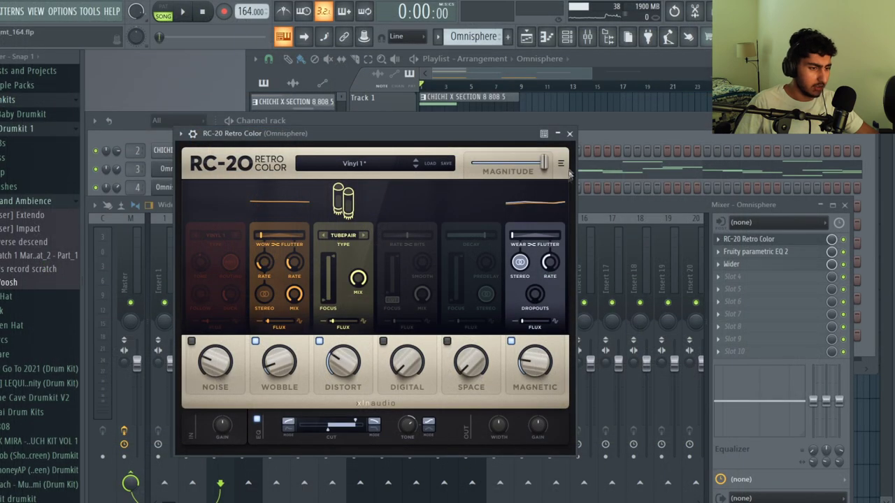
Step: Review the Omnisphere insert's effects: close RC-20 Retro Color, inspect Fruity Parametric EQ 2 and Wider, and close Wider
{"action": "left_click", "coordinate": [572, 135]}
{"action": "left_click", "coordinate": [759, 251]}
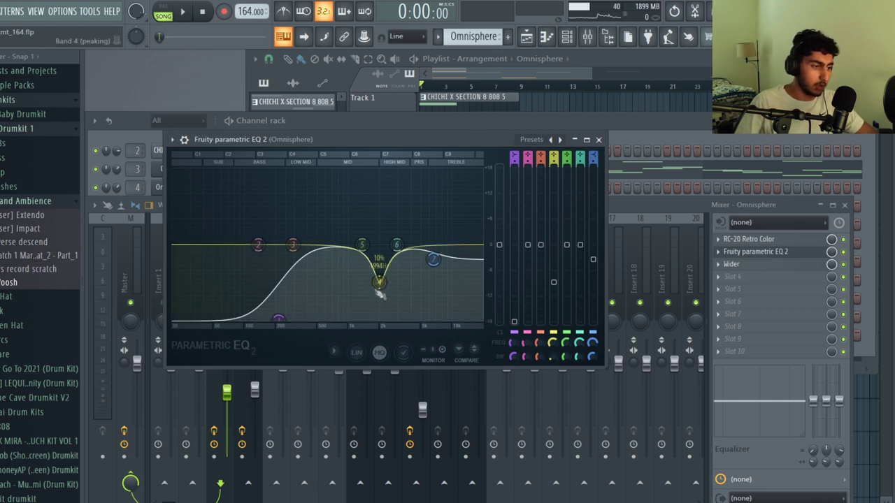
{"action": "left_click", "coordinate": [767, 258]}
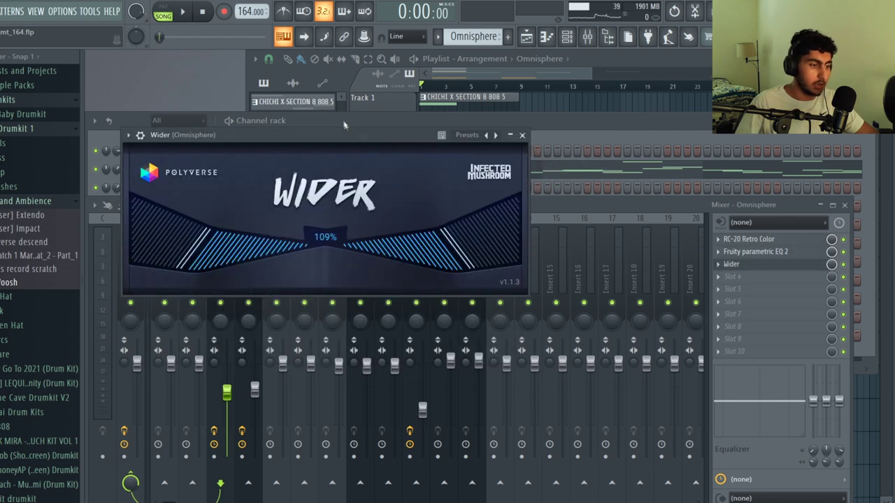
{"action": "left_click_drag", "start_coordinate": [350, 131], "coordinate": [382, 151]}
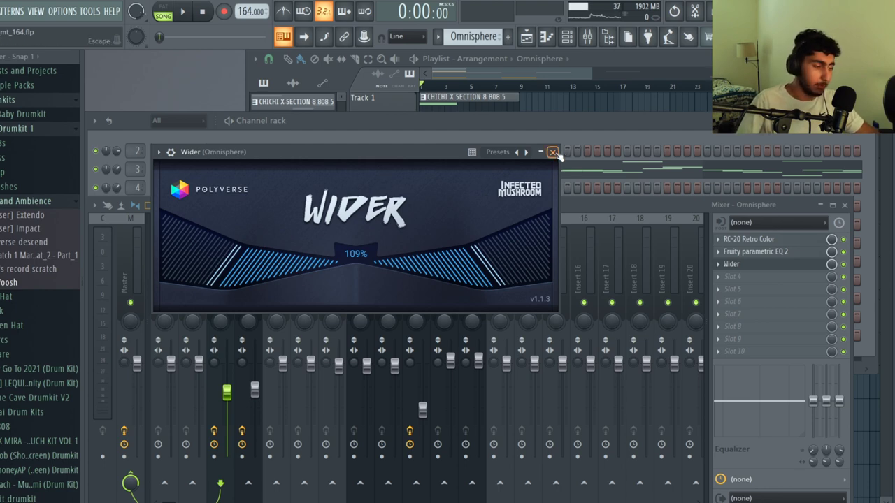
{"action": "left_click", "coordinate": [552, 152]}
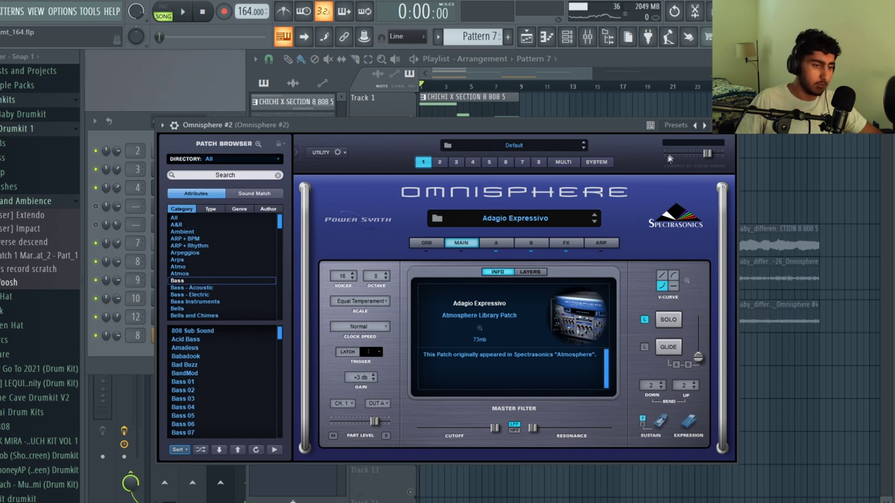
Step: Close the Omnisphere #2 instrument, review and play the Omnisphere #4 clip's notes, and open RC-20 Retro Color on the Omnisphere #2 insert
{"action": "left_click", "coordinate": [734, 133]}
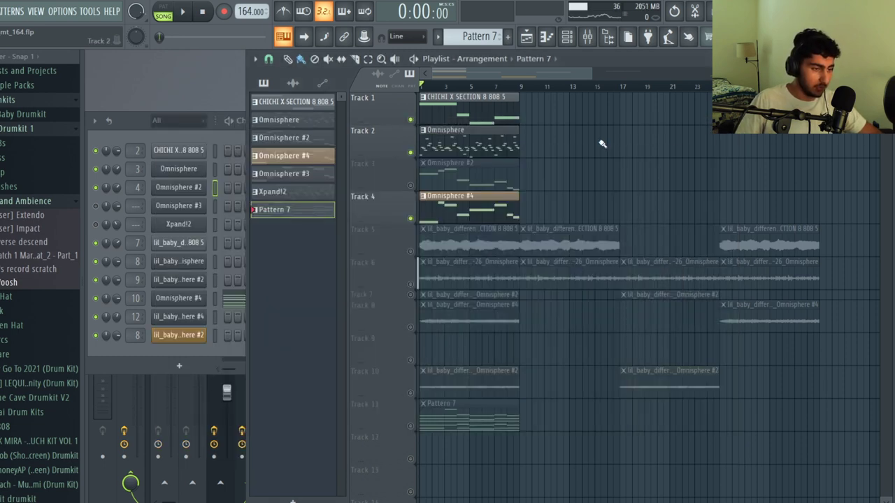
{"action": "double_click", "coordinate": [438, 202]}
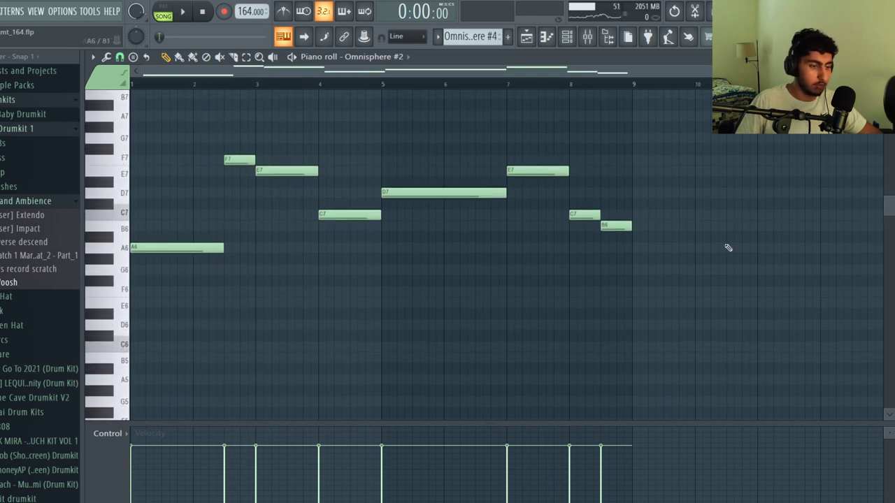
{"action": "key", "text": "space"}
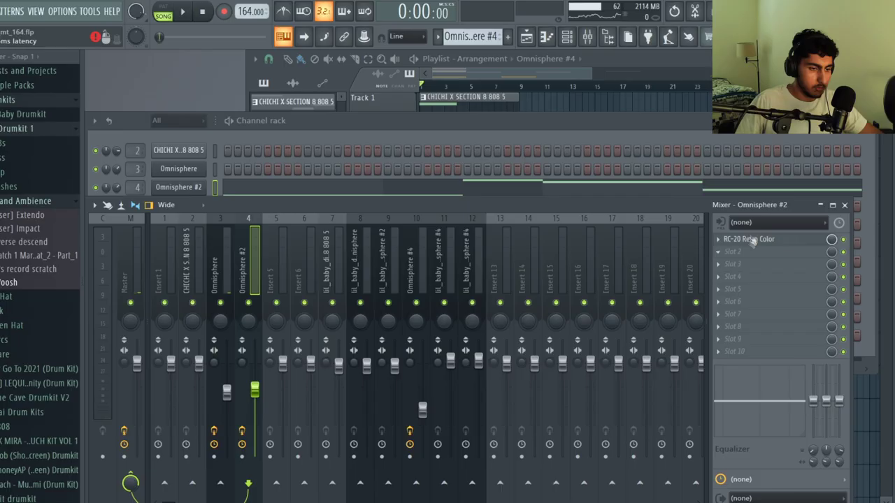
{"action": "left_click", "coordinate": [766, 240]}
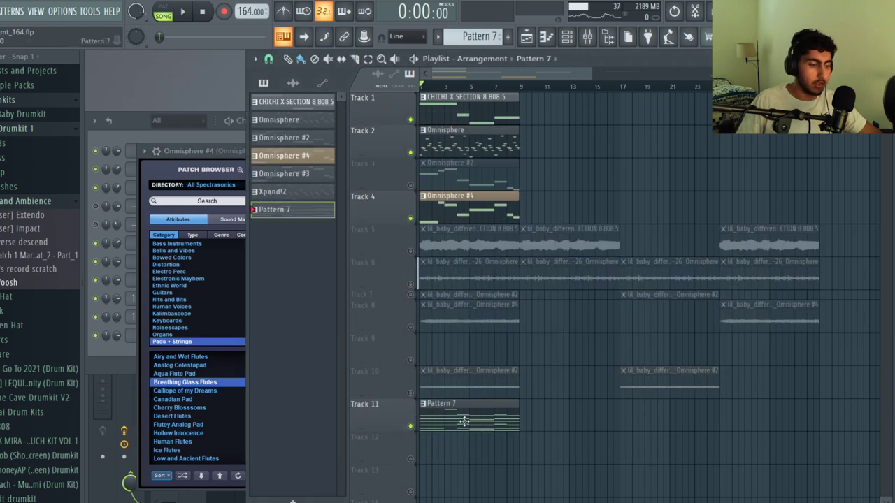
Step: Open the Pattern 7 clip in the piano roll, highlight the upper-octave chord notes from A6 to F7, and clear the selection
{"action": "double_click", "coordinate": [461, 420]}
{"action": "scroll", "coordinate": [334, 265], "scroll_direction": "down", "scroll_amount": 2}
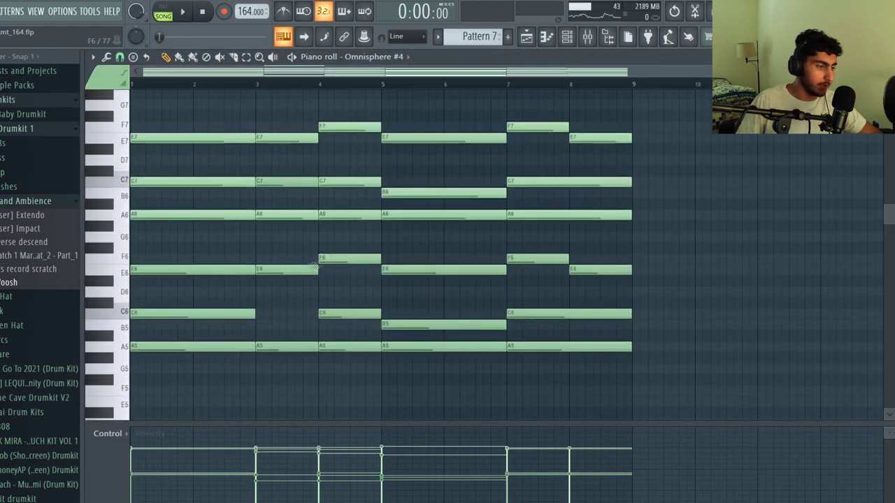
{"action": "scroll", "coordinate": [366, 179], "scroll_direction": "up", "scroll_amount": 2}
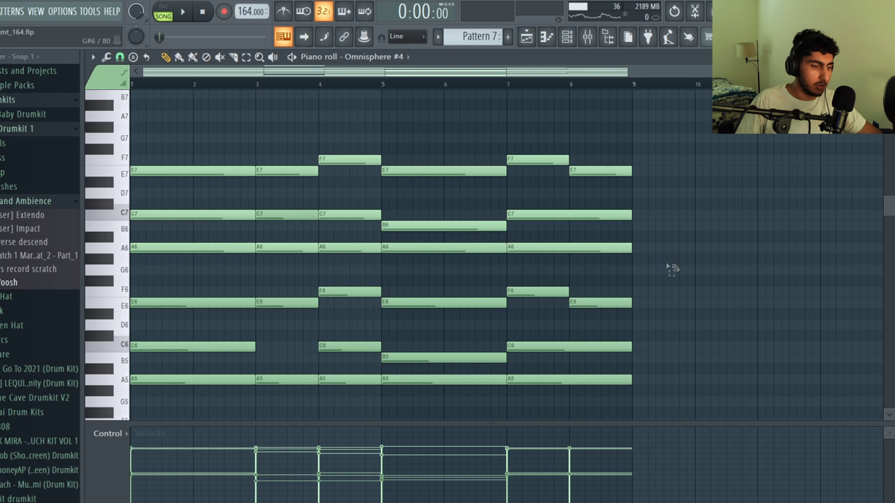
{"action": "left_click_drag", "start_coordinate": [676, 266], "coordinate": [130, 122]}
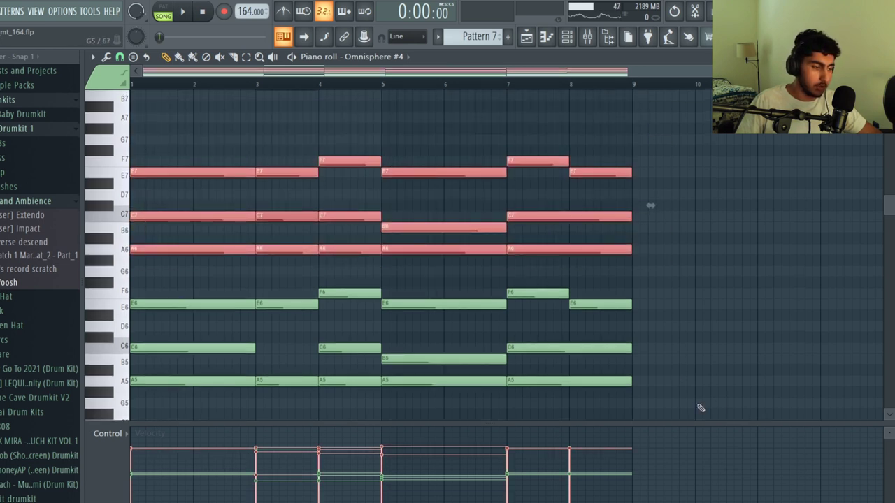
{"action": "key", "text": "ctrl+d"}
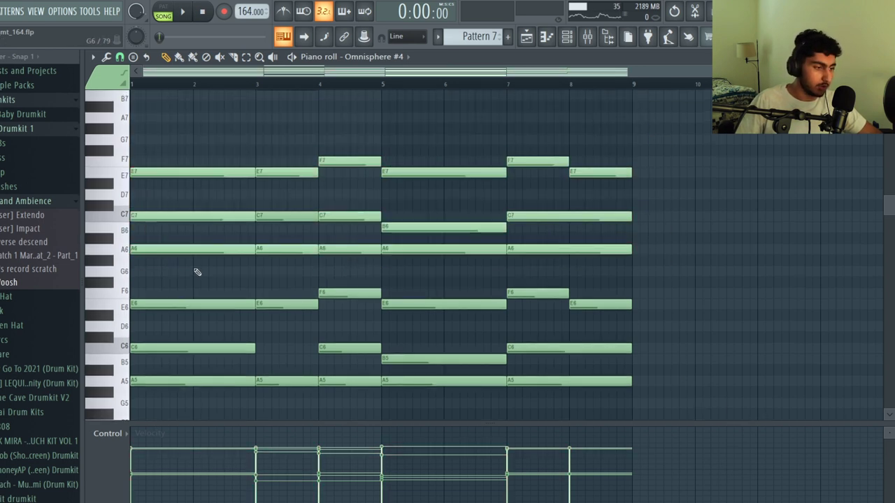
Step: Highlight the upper-octave notes of each Pattern 7 chord in turn, from bar 1 through bar 7, to examine the progression
{"action": "left_click_drag", "start_coordinate": [199, 273], "coordinate": [175, 144]}
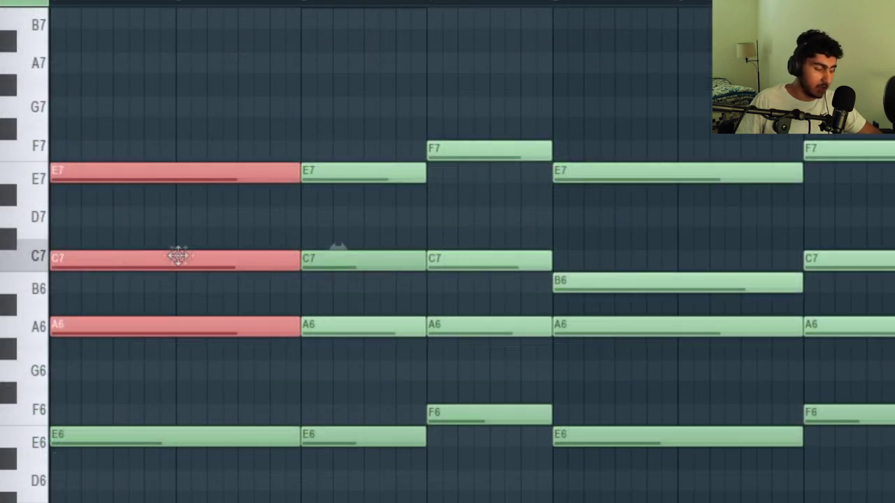
{"action": "left_click", "coordinate": [217, 214], "text": "ctrl"}
{"action": "left_click_drag", "start_coordinate": [287, 276], "coordinate": [266, 128]}
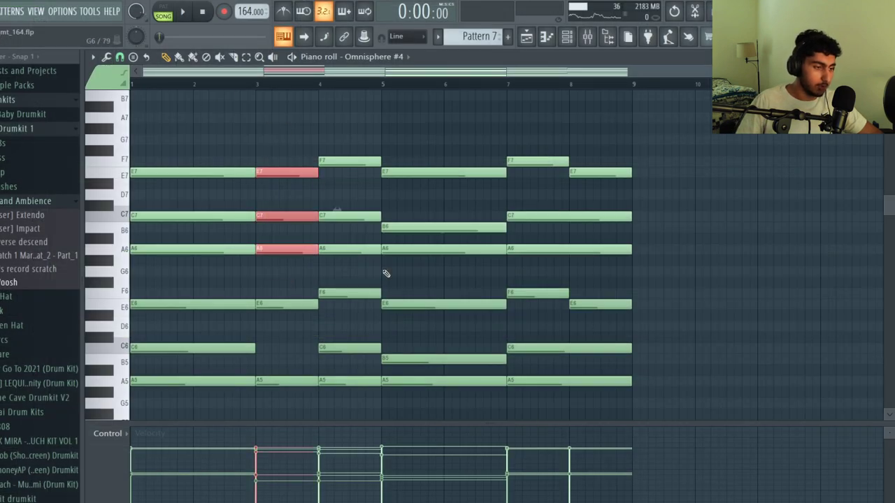
{"action": "left_click_drag", "start_coordinate": [376, 271], "coordinate": [352, 155]}
{"action": "left_click", "coordinate": [355, 182], "text": "ctrl"}
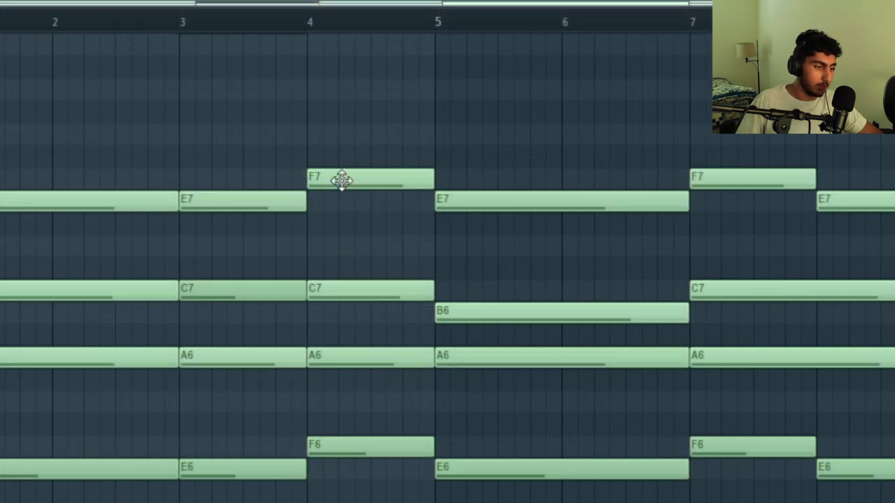
{"action": "left_click", "coordinate": [381, 180], "text": "ctrl"}
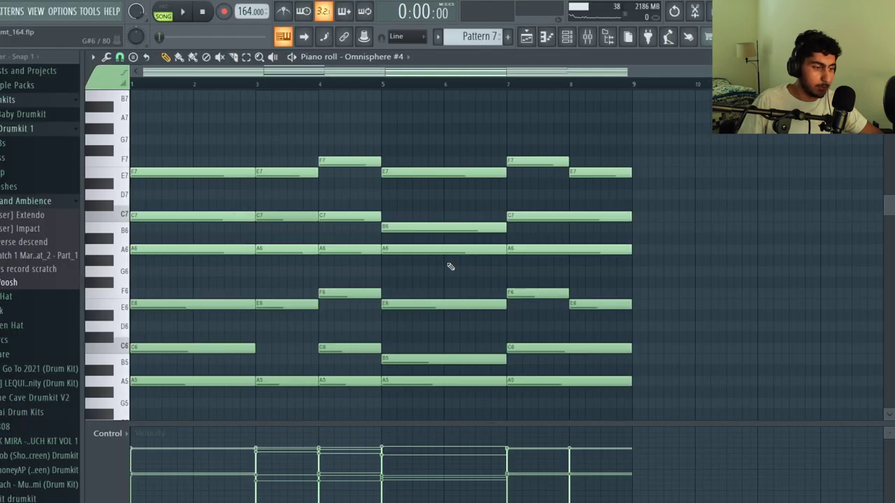
{"action": "left_click_drag", "start_coordinate": [451, 266], "coordinate": [426, 170]}
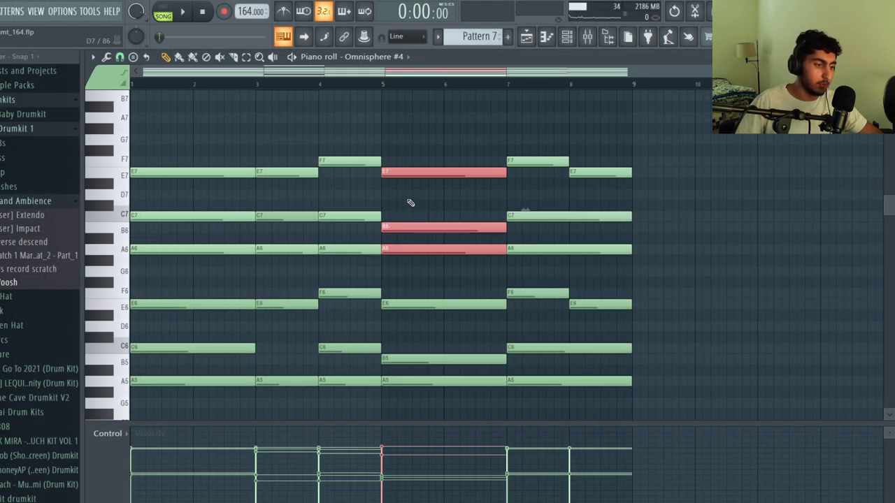
{"action": "left_click", "coordinate": [422, 207], "text": "ctrl"}
{"action": "left_click_drag", "start_coordinate": [533, 262], "coordinate": [530, 159]}
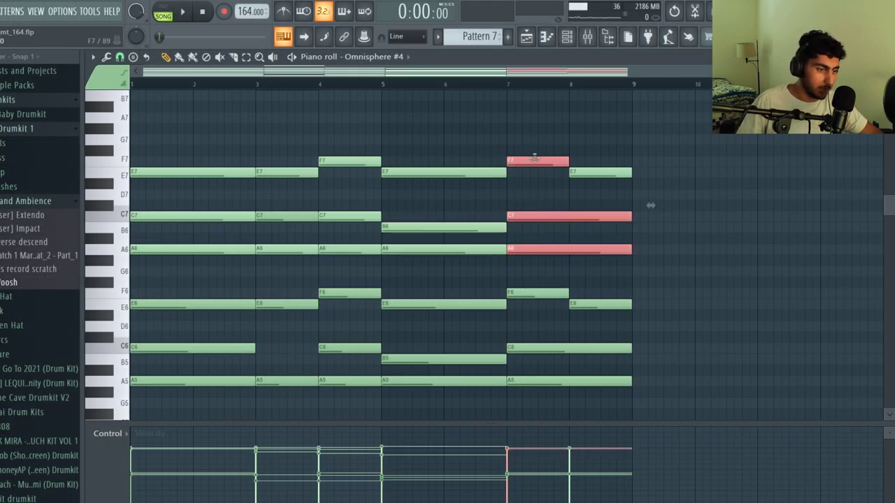
Step: Highlight the bar 8 upper chord note, examine the progression's upper and lower octaves in turn, and clear the selection
{"action": "left_click_drag", "start_coordinate": [598, 191], "coordinate": [612, 150]}
{"action": "left_click", "coordinate": [688, 181]}
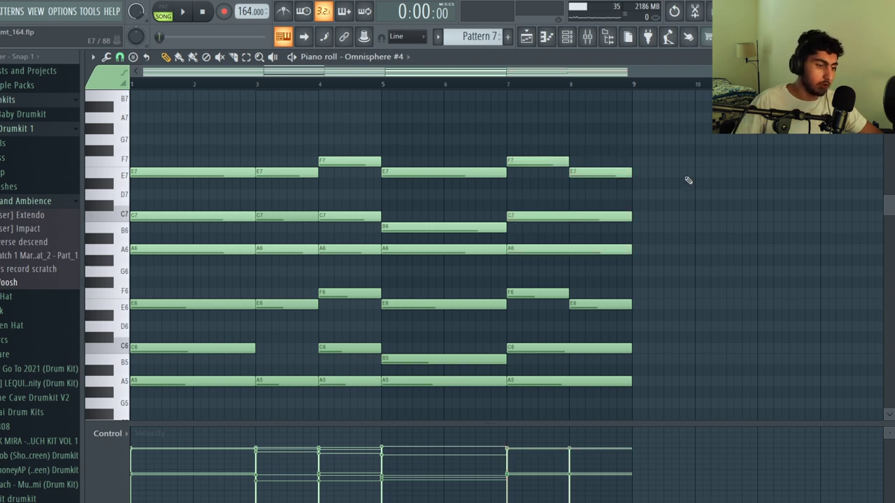
{"action": "left_click_drag", "start_coordinate": [689, 278], "coordinate": [198, 124]}
{"action": "left_click", "coordinate": [655, 206]}
{"action": "scroll", "coordinate": [653, 223], "scroll_direction": "down", "scroll_amount": 4}
{"action": "left_click_drag", "start_coordinate": [636, 298], "coordinate": [162, 144]}
{"action": "scroll", "coordinate": [391, 186], "scroll_direction": "up", "scroll_amount": 4}
{"action": "left_click", "coordinate": [741, 246], "text": "ctrl"}
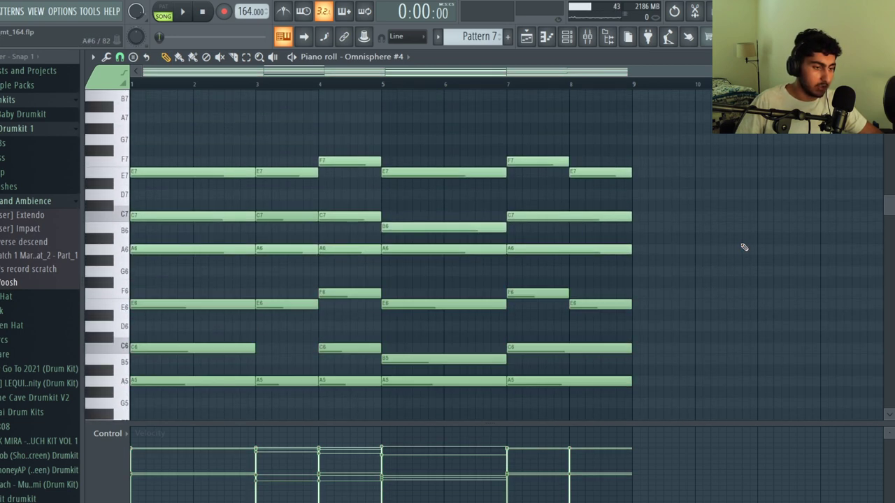
Step: Play back the Pattern 7 chord progression, reviewing its notes in both octaves
{"action": "key", "text": "alt+r"}
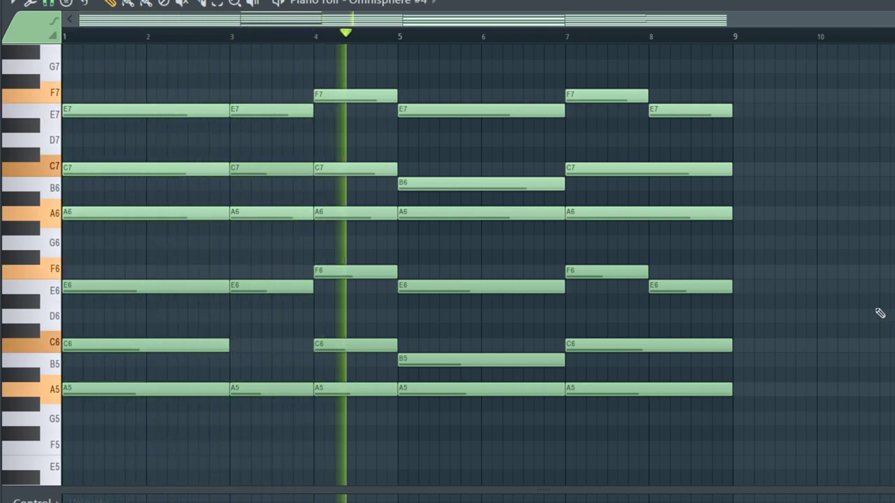
{"action": "scroll", "coordinate": [881, 313], "scroll_direction": "up", "scroll_amount": 4}
{"action": "scroll", "coordinate": [880, 313], "scroll_direction": "down", "scroll_amount": 4}
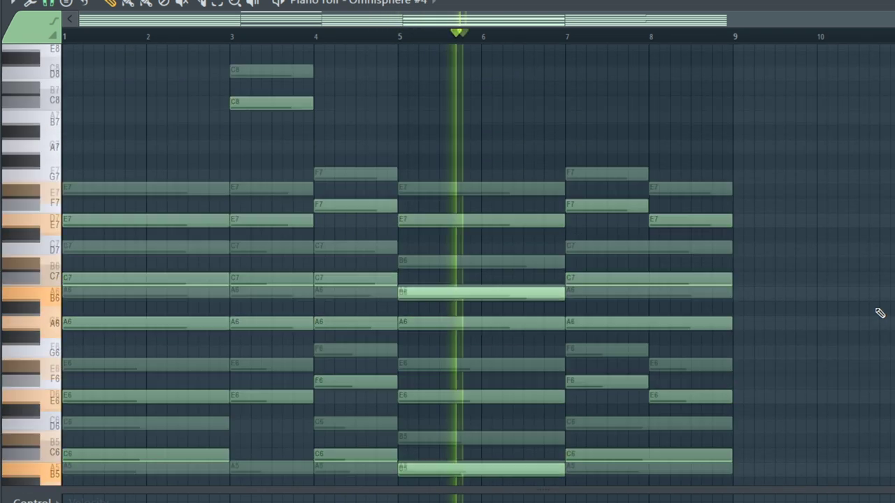
{"action": "key", "text": "space"}
{"action": "key", "text": "space"}
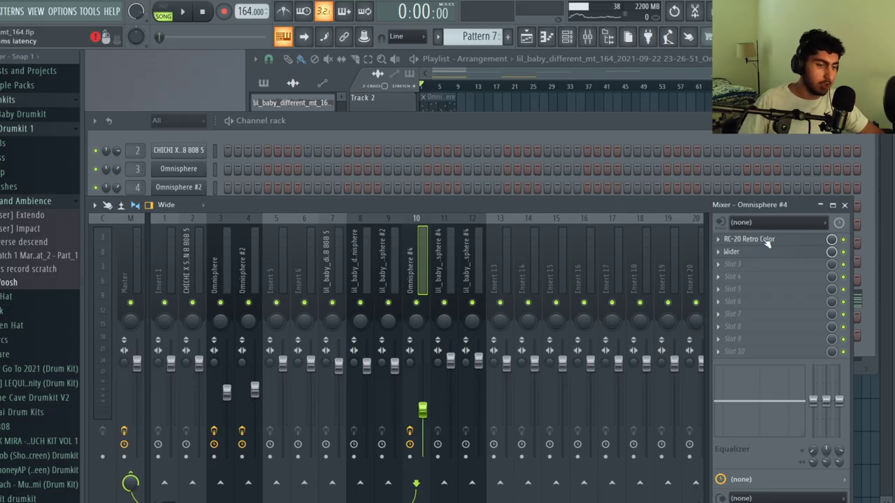
Step: Inspect the RC-20 Retro Color and Wider effects on the Omnisphere #4 mixer insert
{"action": "left_click", "coordinate": [767, 240]}
{"action": "left_click_drag", "start_coordinate": [442, 201], "coordinate": [458, 145]}
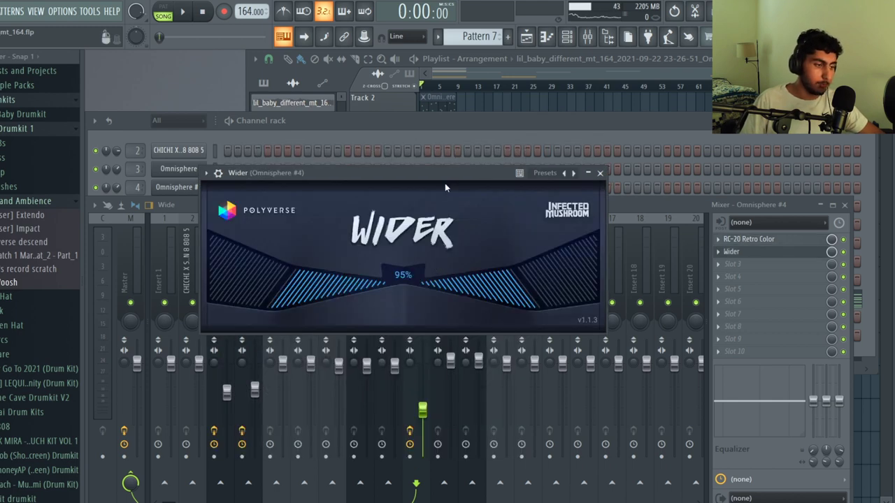
{"action": "left_click", "coordinate": [540, 108]}
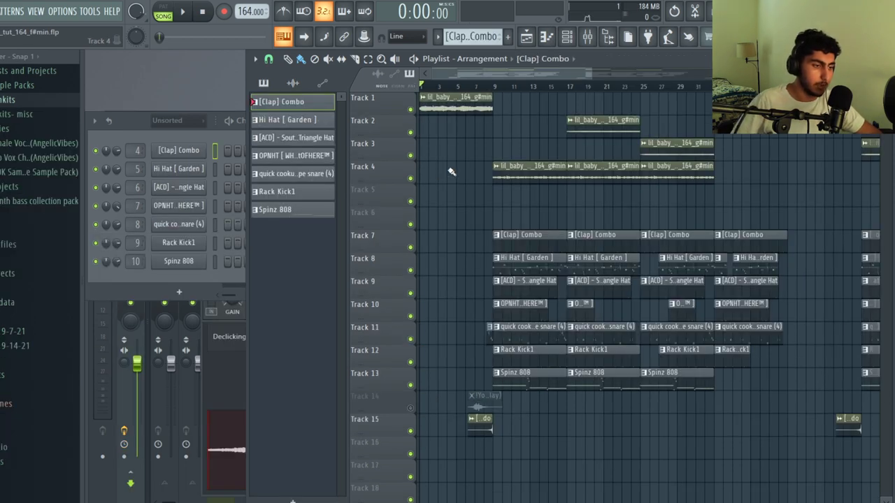
Step: Open the settings of the lil_baby_different_mt_164_g#min audio clip on Track 1 to review its pitch and time stretching
{"action": "scroll", "coordinate": [417, 111], "scroll_direction": "up", "scroll_amount": 3}
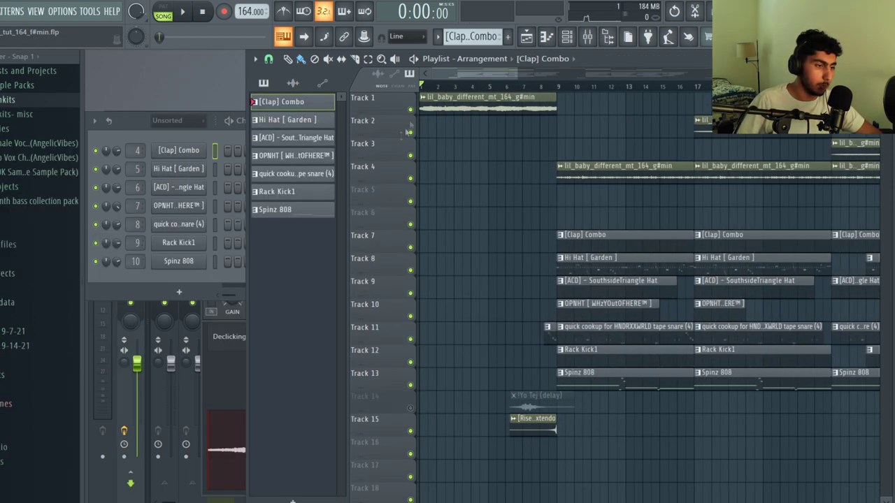
{"action": "double_click", "coordinate": [470, 107]}
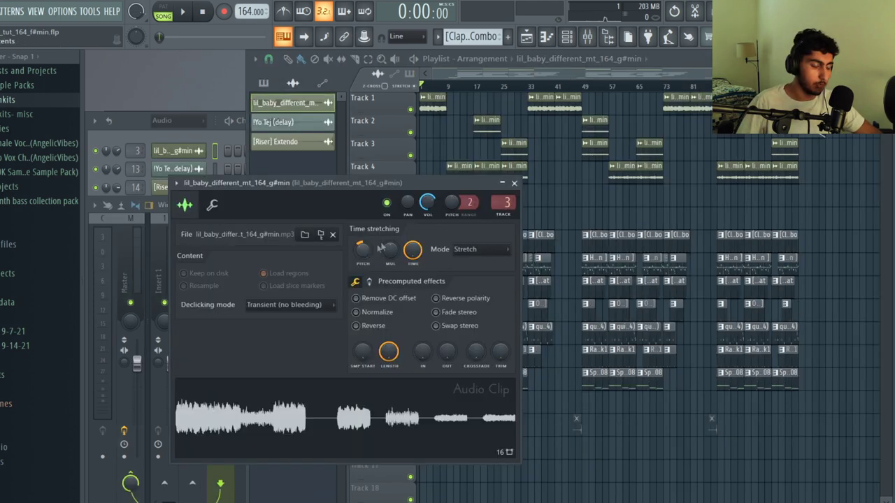
{"action": "right_click", "coordinate": [565, 210]}
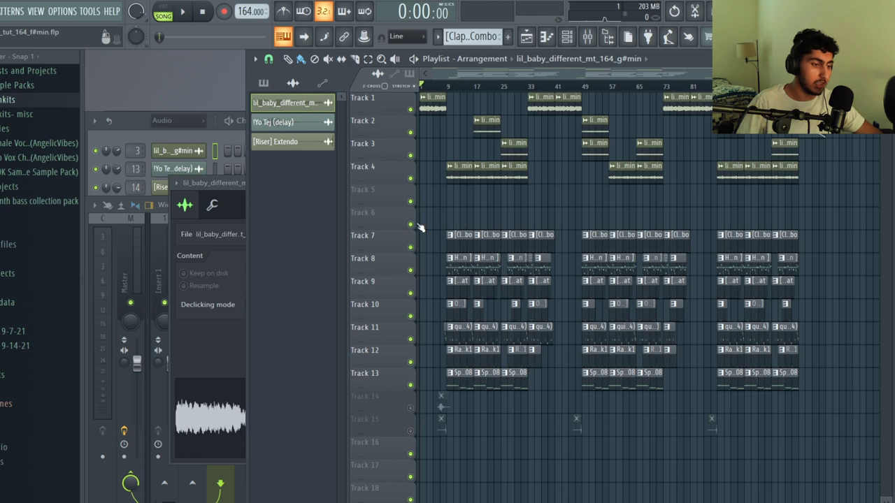
Step: Select the playlist section from bar 9 to bar 17, and open the [Clap] Combo clip's notes for playback
{"action": "scroll", "coordinate": [420, 227], "scroll_direction": "up", "scroll_amount": 5}
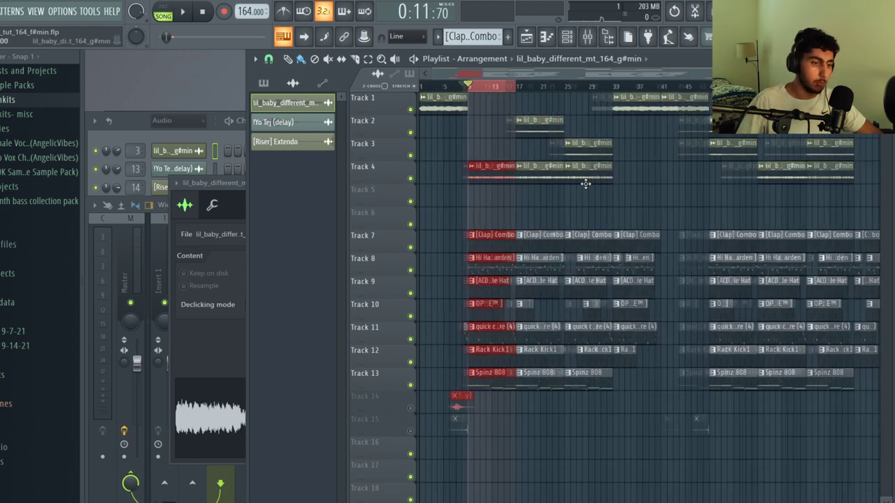
{"action": "scroll", "coordinate": [585, 184], "scroll_direction": "down", "scroll_amount": 2}
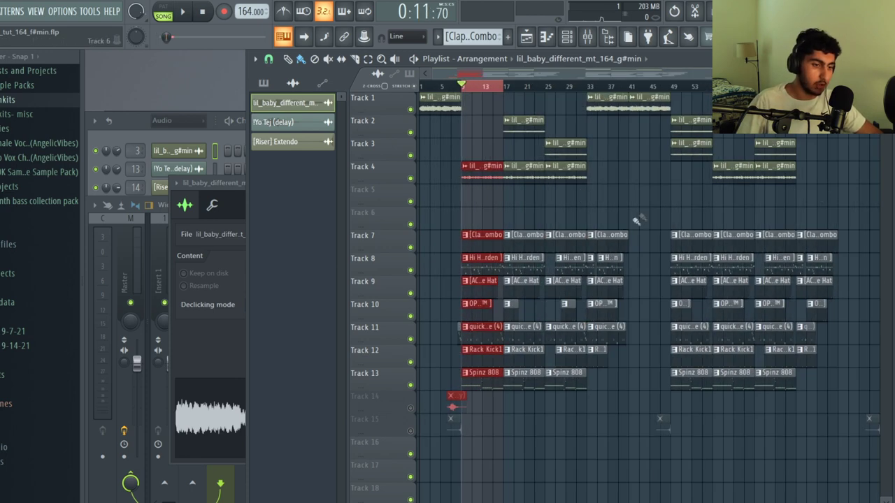
{"action": "double_click", "coordinate": [484, 246]}
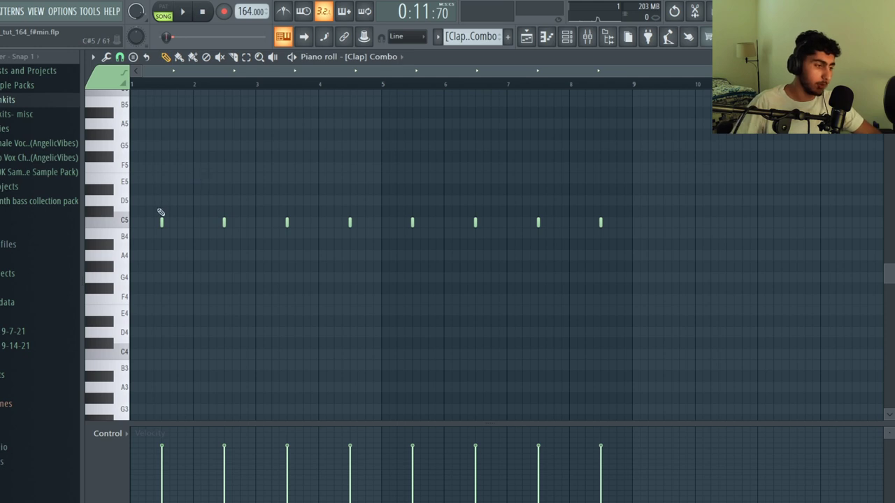
{"action": "key", "text": "space"}
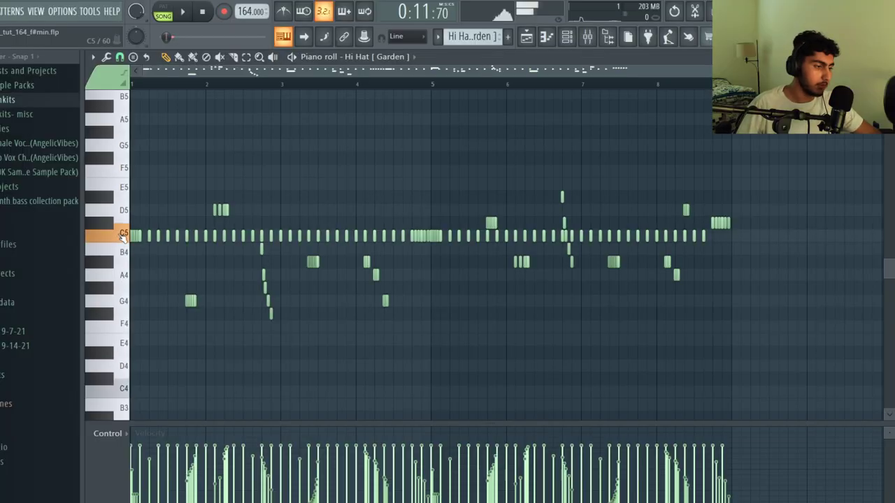
Step: Set the piano roll snap to 1/3 step for the Hi Hat [ Garden ] pattern
{"action": "scroll", "coordinate": [163, 190], "scroll_direction": "up", "scroll_amount": 3}
{"action": "scroll", "coordinate": [154, 194], "scroll_direction": "down", "scroll_amount": 4}
{"action": "scroll", "coordinate": [143, 195], "scroll_direction": "up", "scroll_amount": 3}
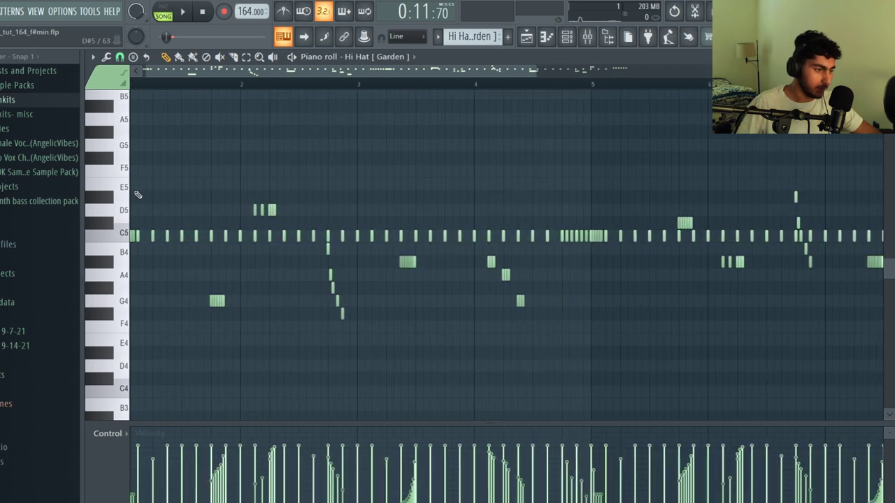
{"action": "scroll", "coordinate": [179, 170], "scroll_direction": "down", "scroll_amount": 2}
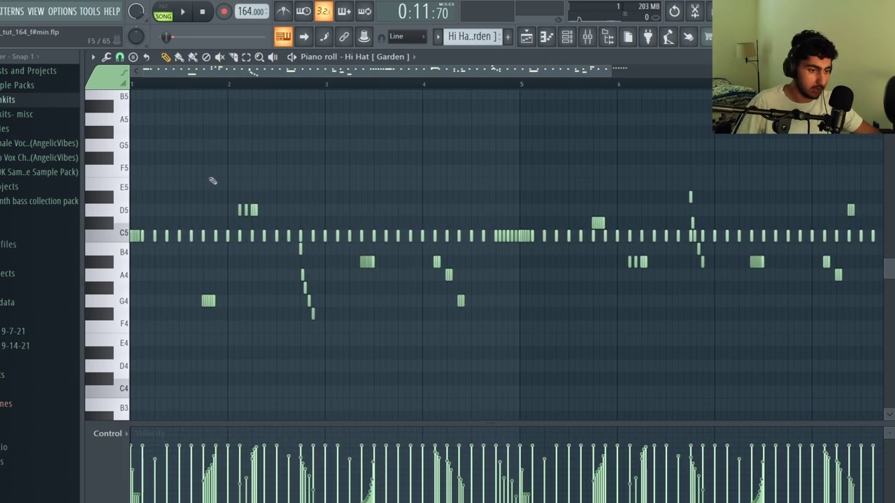
{"action": "scroll", "coordinate": [133, 170], "scroll_direction": "up", "scroll_amount": 5}
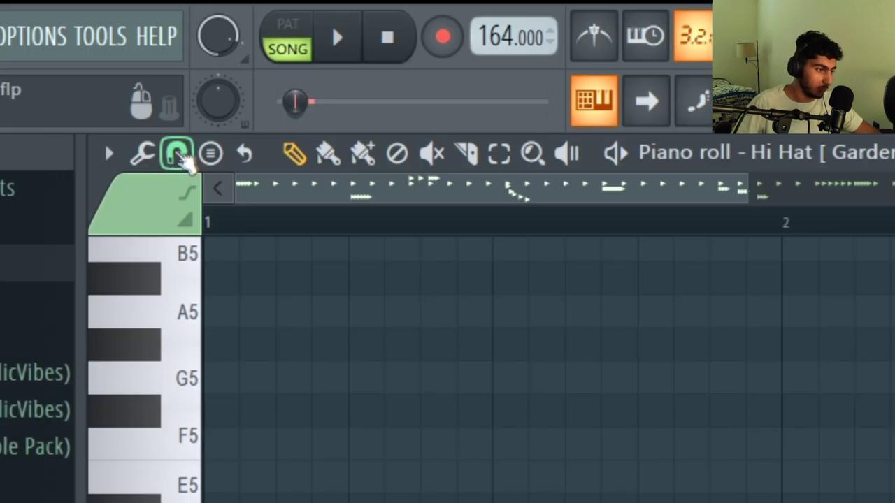
{"action": "left_click", "coordinate": [178, 157]}
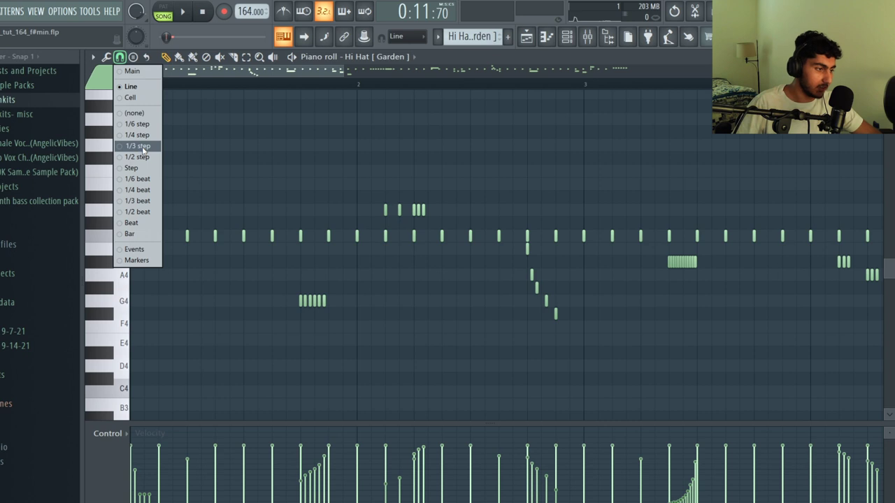
{"action": "left_click", "coordinate": [142, 146]}
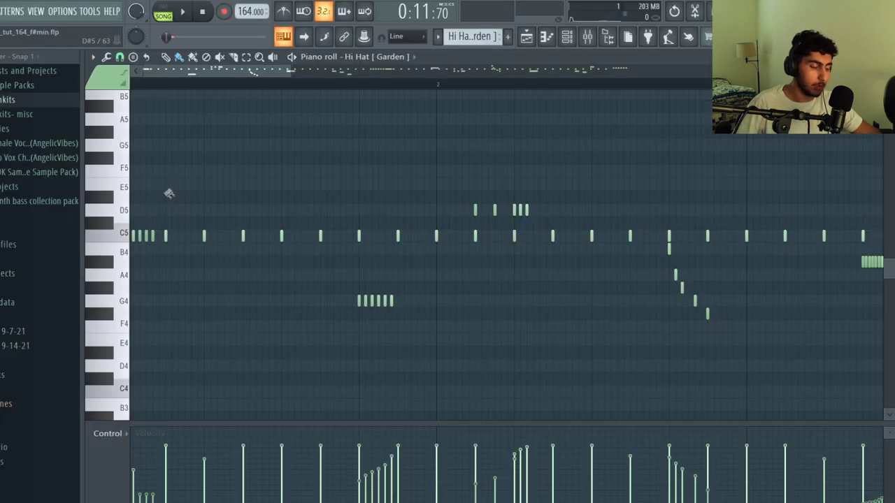
Step: Try placing a 1/3-step hi-hat roll above the main C5 notes in bar 1, and delete the trial notes
{"action": "scroll", "coordinate": [166, 296], "scroll_direction": "down", "scroll_amount": 2, "text": "ctrl"}
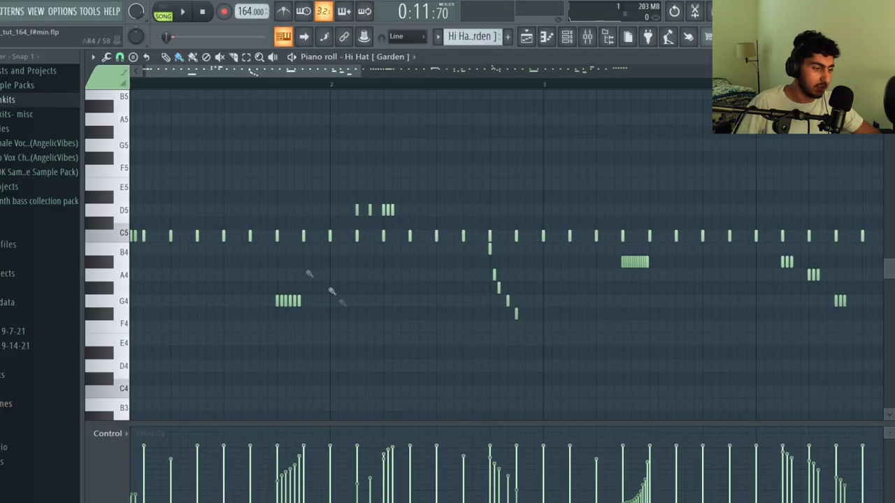
{"action": "scroll", "coordinate": [169, 257], "scroll_direction": "up", "scroll_amount": 3, "text": "ctrl"}
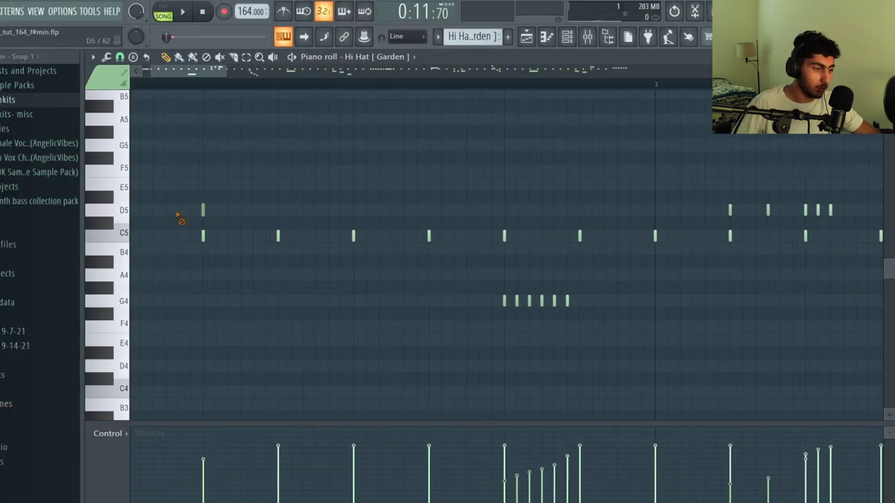
{"action": "left_click", "coordinate": [241, 209]}
{"action": "left_click", "coordinate": [266, 210]}
{"action": "right_click", "coordinate": [328, 210]}
{"action": "right_click", "coordinate": [290, 210]}
{"action": "right_click", "coordinate": [266, 210]}
{"action": "right_click", "coordinate": [240, 210]}
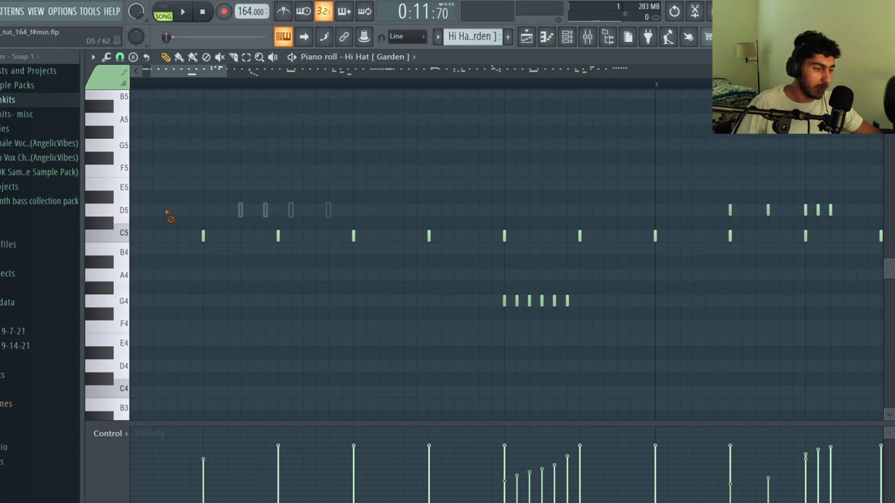
{"action": "left_click_drag", "start_coordinate": [203, 186], "coordinate": [342, 193]}
{"action": "right_click", "coordinate": [341, 185]}
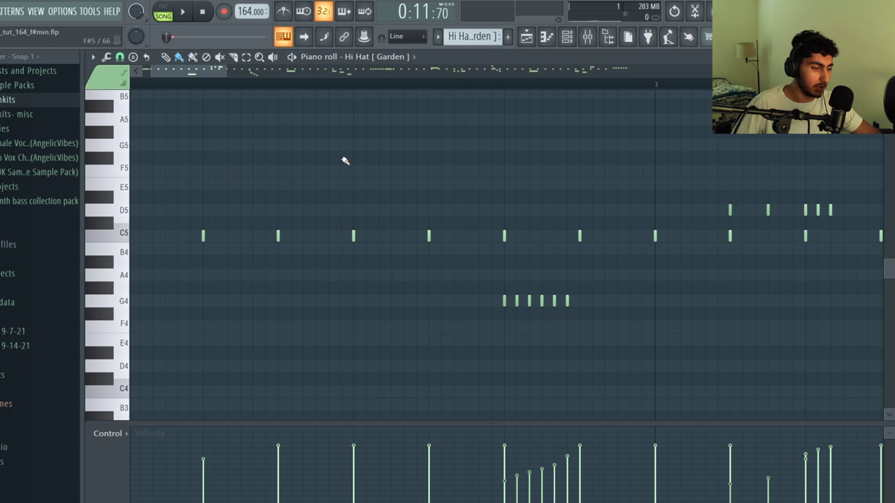
{"action": "left_click_drag", "start_coordinate": [357, 292], "coordinate": [281, 277]}
{"action": "left_click_drag", "start_coordinate": [291, 326], "coordinate": [302, 321]}
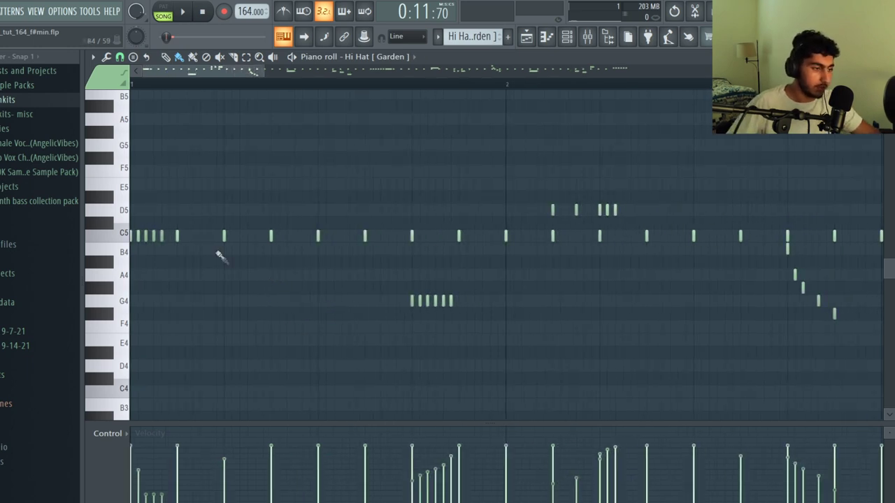
Step: Highlight the G4 and D5 hi-hat rolls in bars 1 and 2 to examine them, and clear the selection
{"action": "scroll", "coordinate": [220, 254], "scroll_direction": "down", "scroll_amount": 1}
{"action": "left_click_drag", "start_coordinate": [418, 319], "coordinate": [254, 295]}
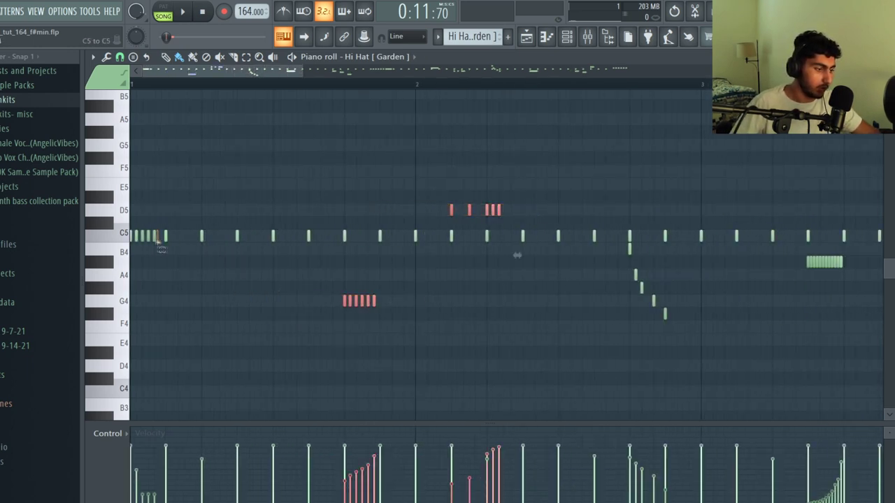
{"action": "left_click", "coordinate": [391, 222], "text": "ctrl"}
Step: Examine the fast A#4 hi-hat roll in bar 3 and set the piano roll snap to 1/6 step
{"action": "scroll", "coordinate": [395, 225], "scroll_direction": "down", "scroll_amount": 4}
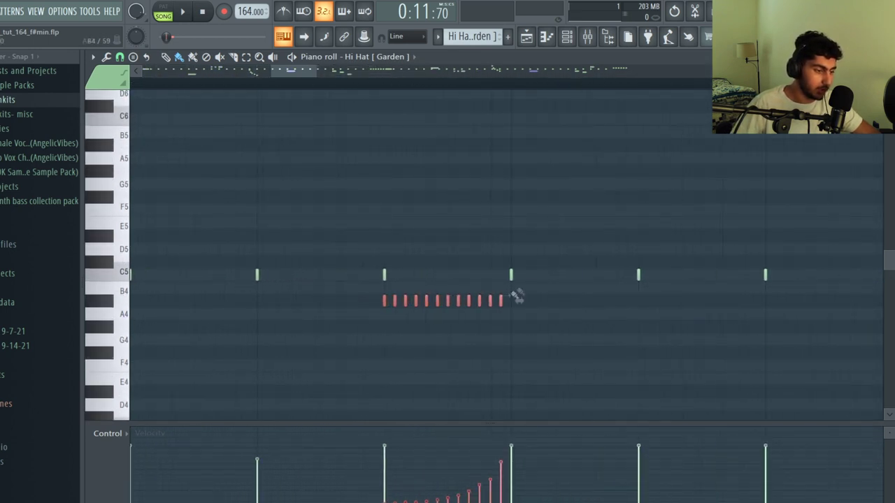
{"action": "left_click", "coordinate": [120, 57]}
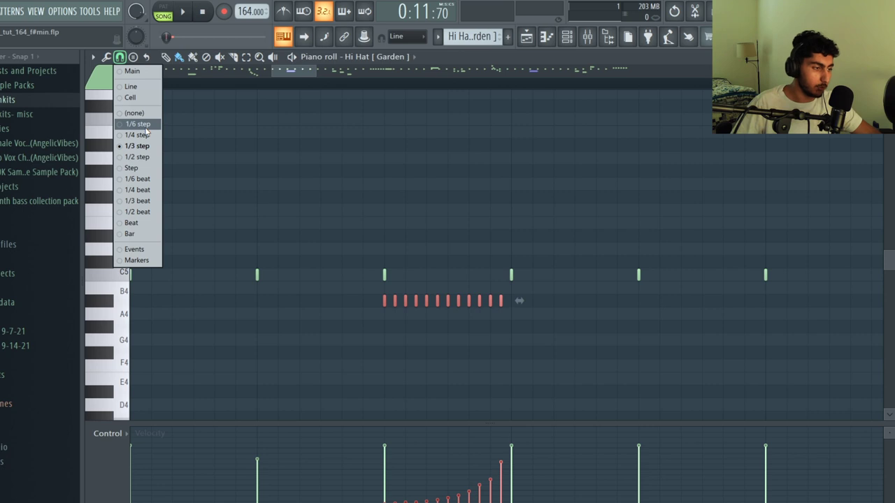
{"action": "left_click", "coordinate": [145, 126]}
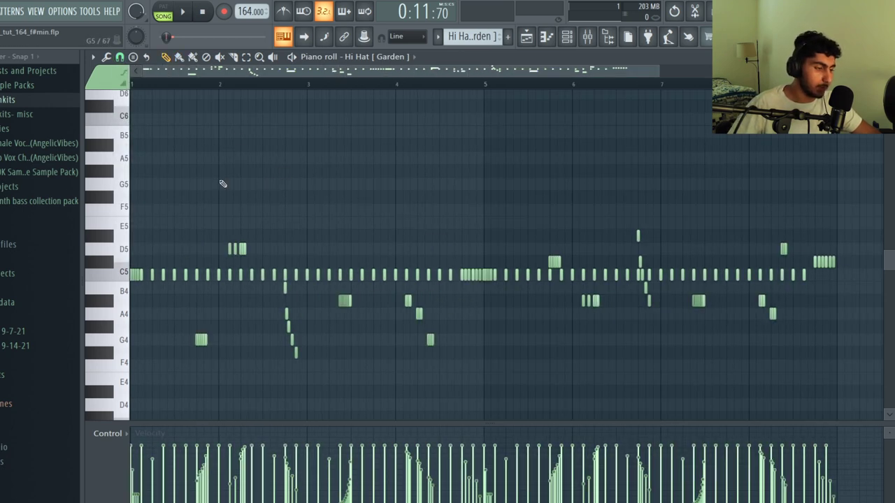
Step: Review the whole eight-bar Hi Hat [ Garden ] pattern and play it back
{"action": "scroll", "coordinate": [222, 181], "scroll_direction": "down", "scroll_amount": 2}
{"action": "scroll", "coordinate": [180, 166], "scroll_direction": "down", "scroll_amount": 4}
{"action": "scroll", "coordinate": [174, 164], "scroll_direction": "up", "scroll_amount": 1}
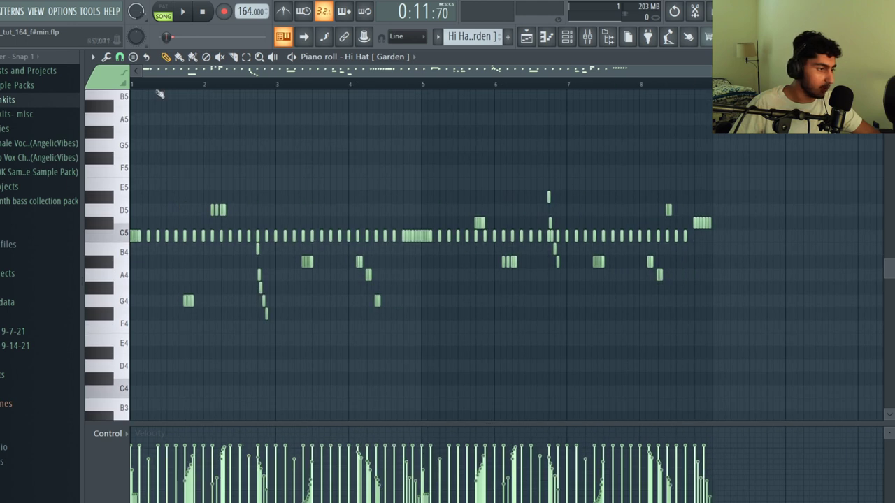
{"action": "key", "text": "space"}
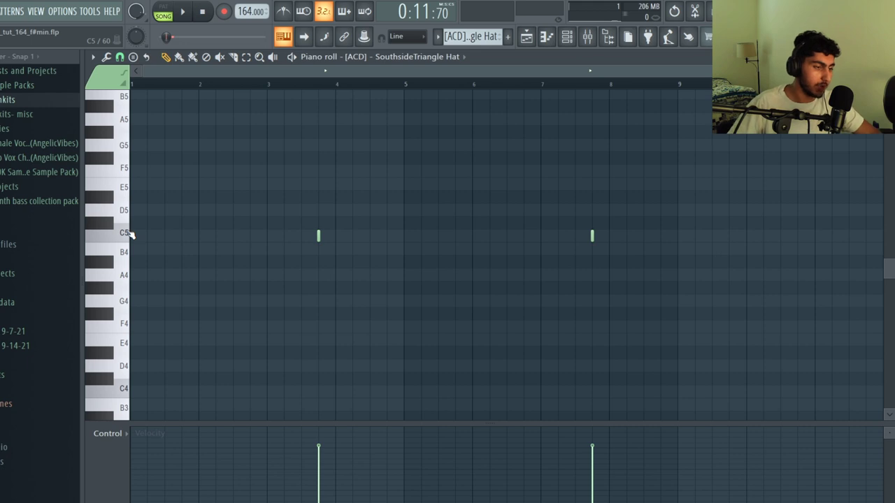
Step: Audition the SouthsideTriangle Hat on C5, and play the OPNHT [ WHzYOutOFHERE ] open-hat pattern
{"action": "left_click", "coordinate": [129, 234]}
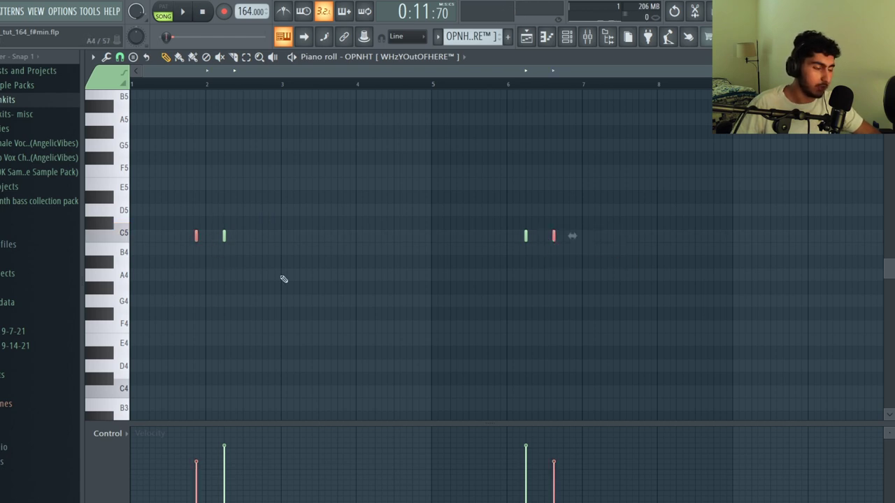
{"action": "key", "text": "space"}
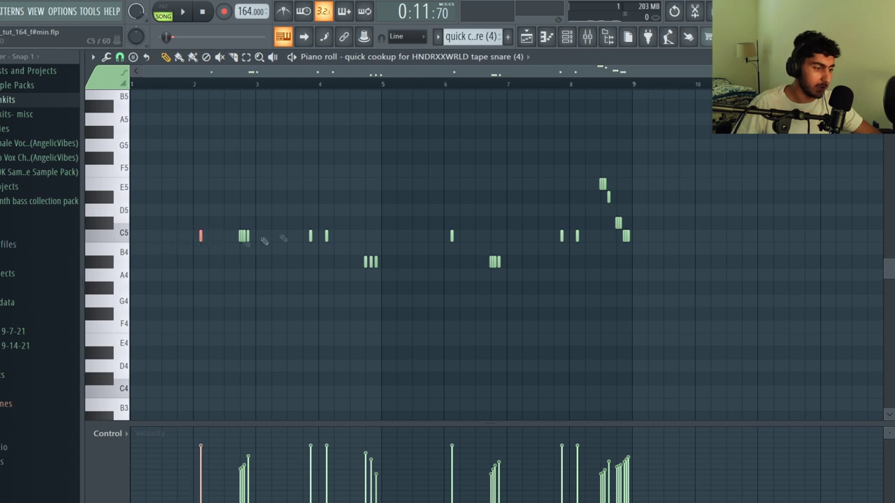
Step: Highlight the single C5 hits in the tape snare pattern to examine their placement, and clear the selection
{"action": "left_click_drag", "start_coordinate": [595, 244], "coordinate": [423, 230]}
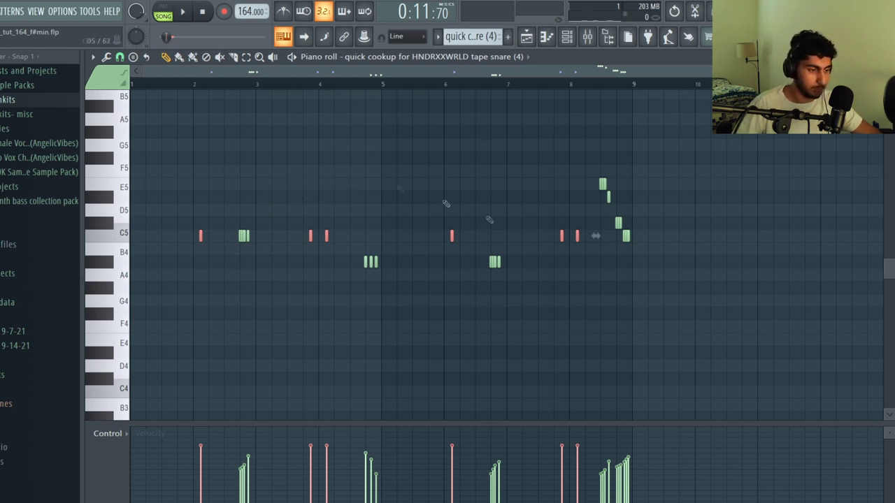
{"action": "left_click", "coordinate": [301, 164], "text": "ctrl"}
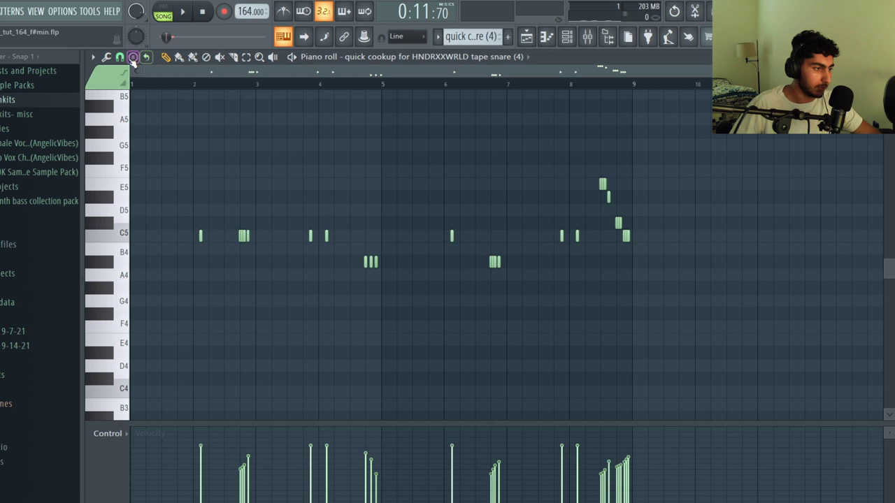
Step: Set the snap to 1/2 step and highlight the tape snare rolls on A#4 in bar 6 and C5 in bar 2
{"action": "left_click", "coordinate": [120, 58]}
{"action": "left_click", "coordinate": [129, 158]}
{"action": "left_click_drag", "start_coordinate": [483, 274], "coordinate": [517, 249]}
{"action": "left_click_drag", "start_coordinate": [259, 225], "coordinate": [233, 240]}
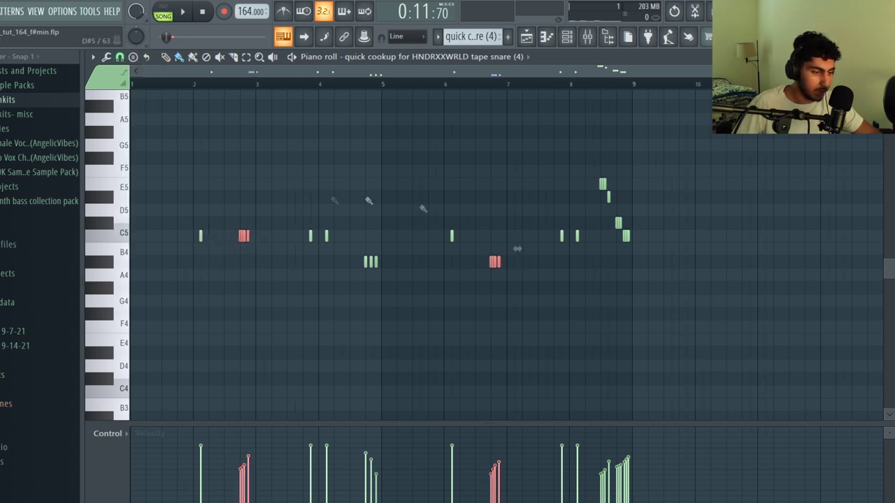
Step: Highlight the descending tape snare roll in bar 8, and examine the three A#4 hits in bar 4 against the 1/3 beat snap
{"action": "left_click_drag", "start_coordinate": [655, 254], "coordinate": [586, 154]}
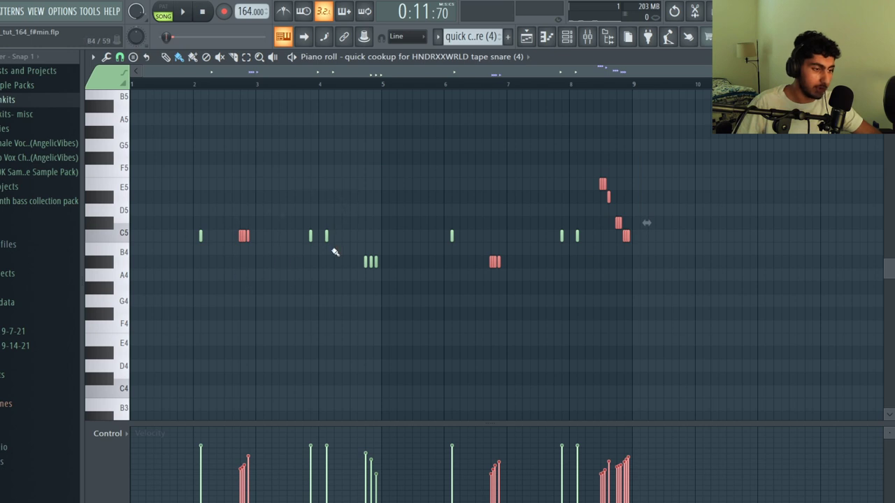
{"action": "left_click", "coordinate": [220, 131]}
{"action": "left_click", "coordinate": [122, 60]}
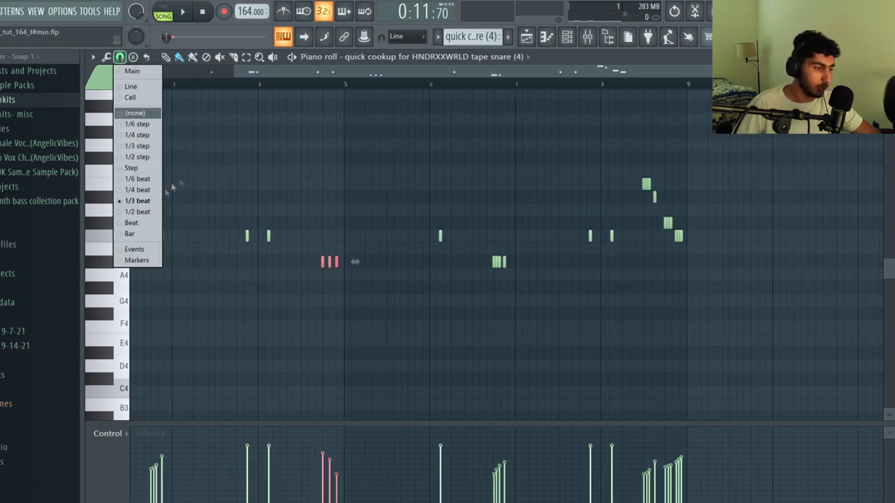
{"action": "left_click", "coordinate": [173, 187]}
{"action": "scroll", "coordinate": [189, 176], "scroll_direction": "up", "scroll_amount": 1}
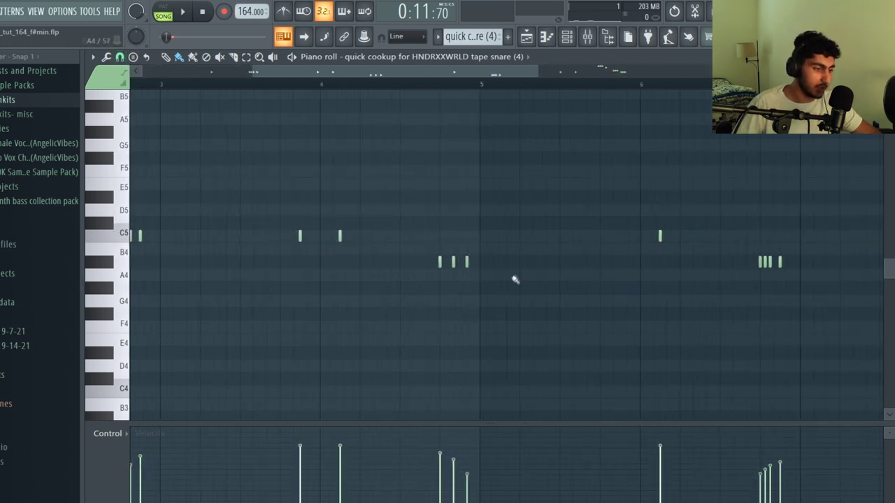
{"action": "left_click", "coordinate": [456, 216]}
{"action": "scroll", "coordinate": [455, 217], "scroll_direction": "down", "scroll_amount": 2}
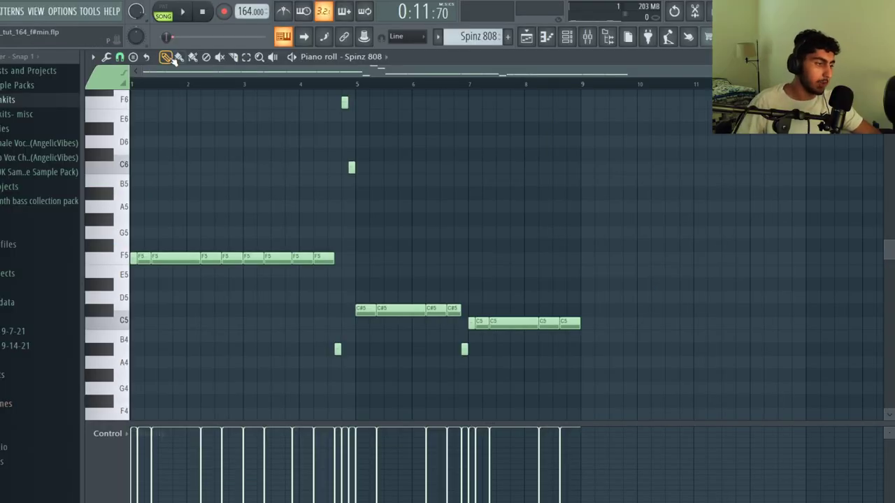
Step: Review the eight-bar Spinz 808 pattern, including its F5, C#5 and C5 notes and the short A#4, F6 and C6 hits, and play it
{"action": "scroll", "coordinate": [560, 340], "scroll_direction": "up", "scroll_amount": 1}
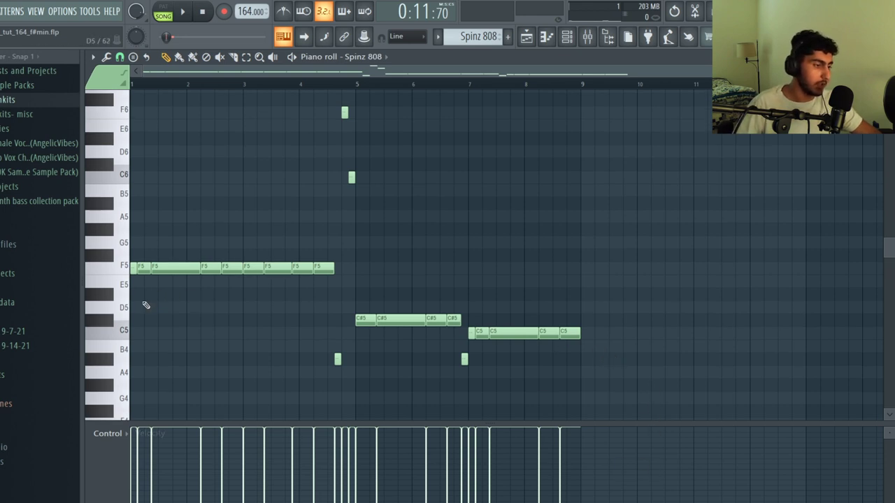
{"action": "scroll", "coordinate": [146, 305], "scroll_direction": "up", "scroll_amount": 2}
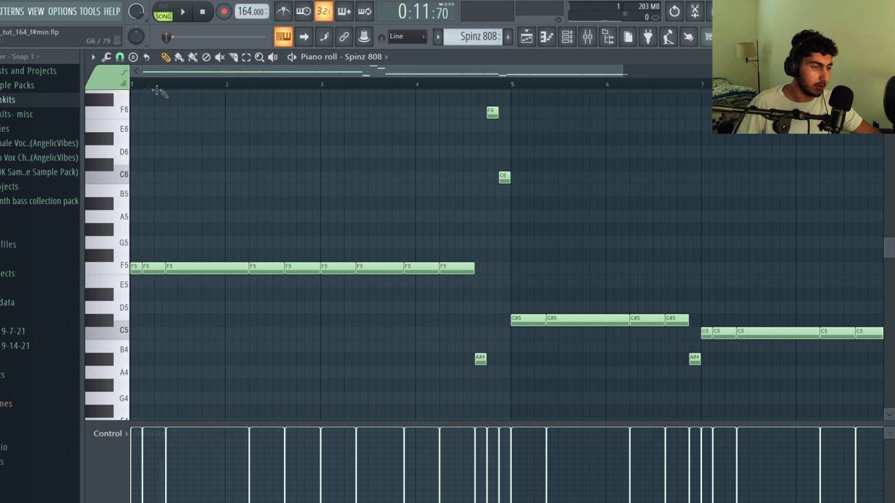
{"action": "scroll", "coordinate": [168, 133], "scroll_direction": "down", "scroll_amount": 2}
{"action": "scroll", "coordinate": [203, 158], "scroll_direction": "up", "scroll_amount": 1}
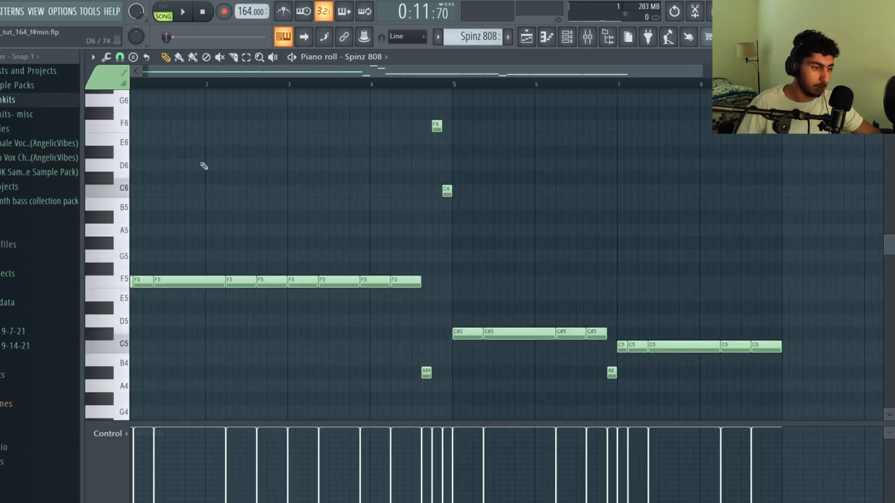
{"action": "scroll", "coordinate": [205, 166], "scroll_direction": "left", "scroll_amount": 1}
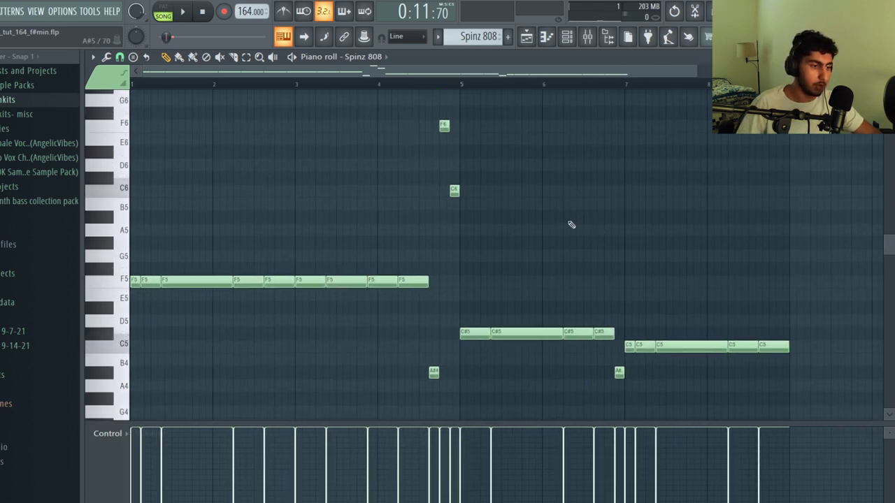
{"action": "key", "text": "space"}
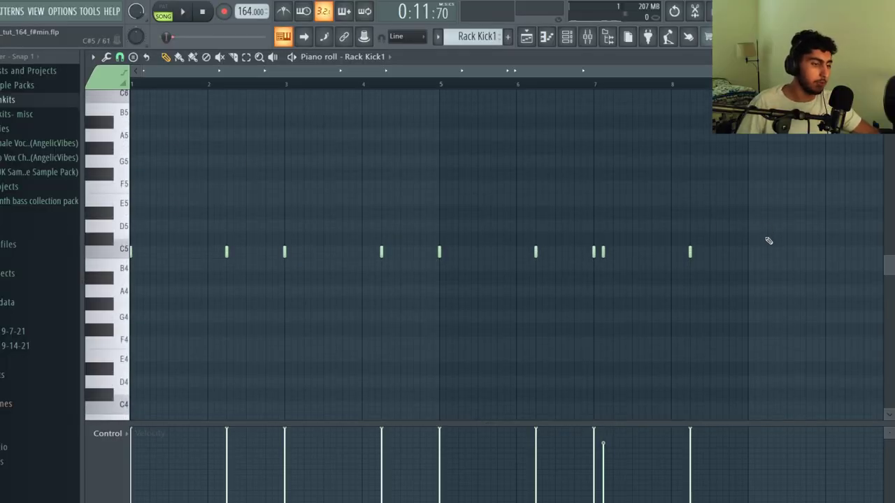
Step: Play the Rack Kick1 pattern from bar 1 to audition its C5 kick hits
{"action": "key", "text": "space"}
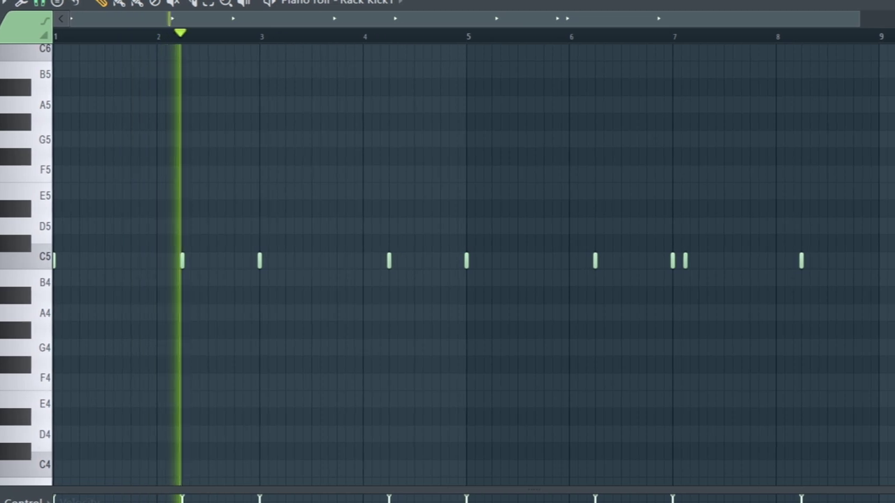